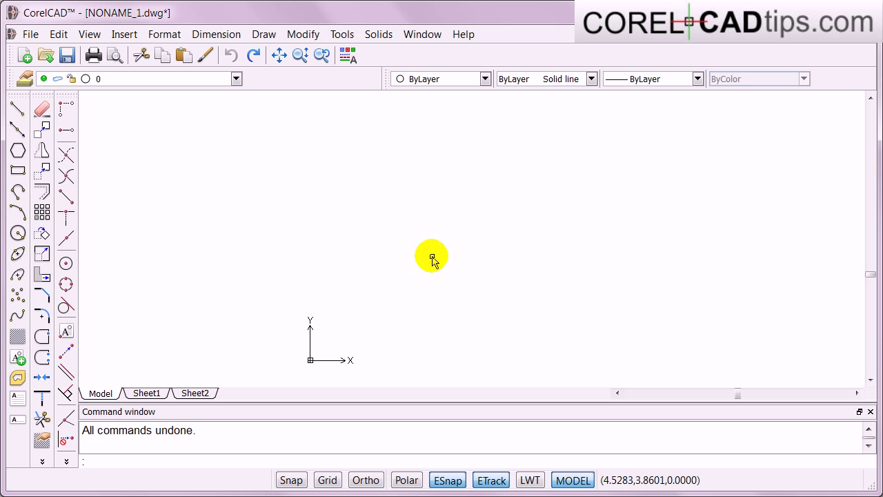
{"action": "left_click", "coordinate": [348, 58]}
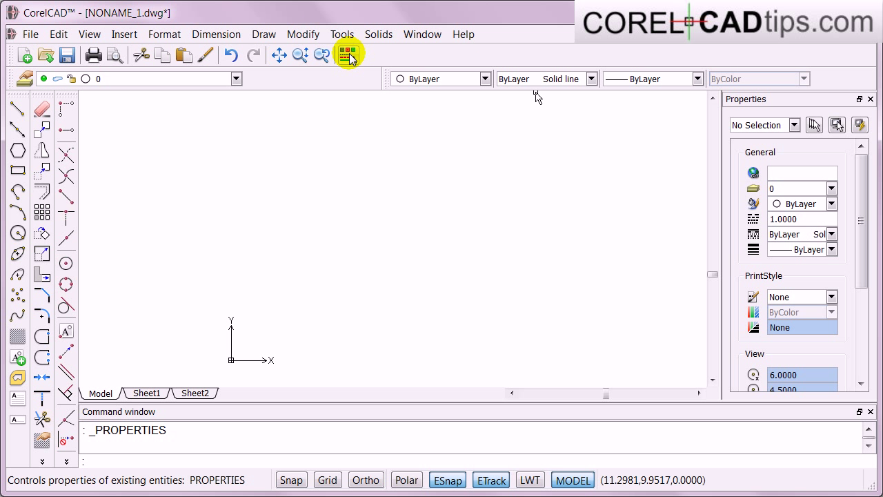
{"action": "left_click", "coordinate": [871, 98]}
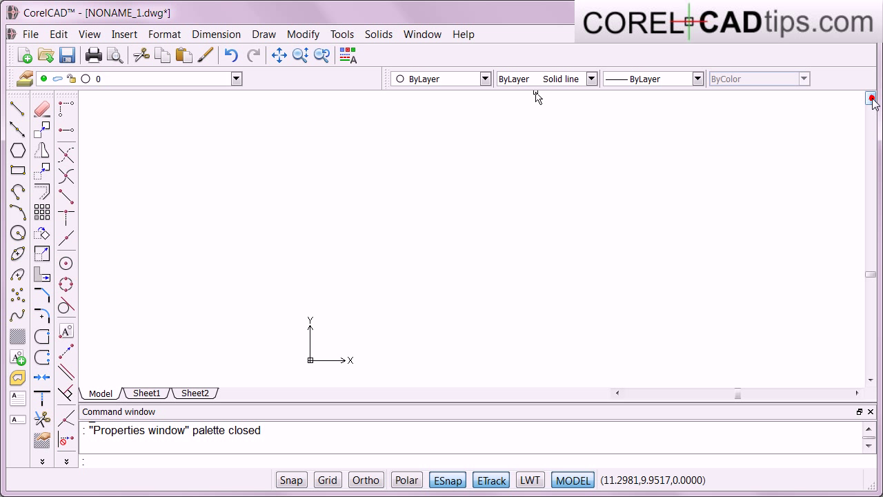
{"action": "left_click", "coordinate": [347, 58]}
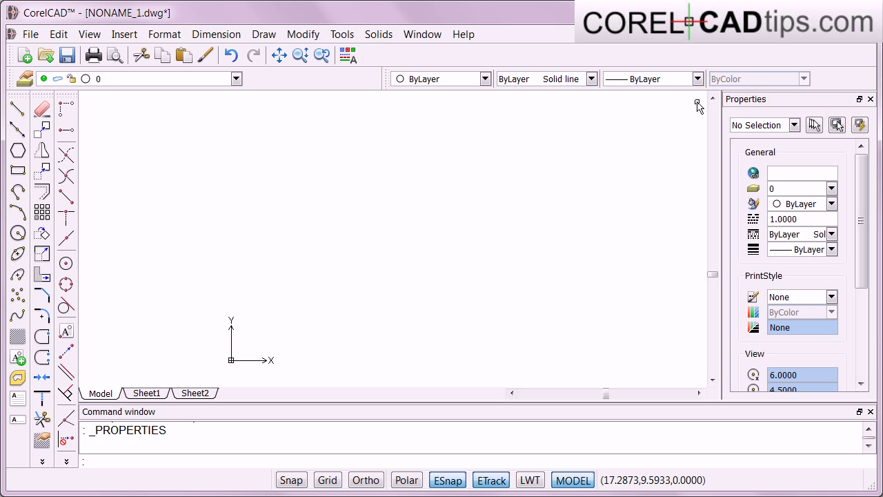
{"action": "left_click", "coordinate": [870, 99]}
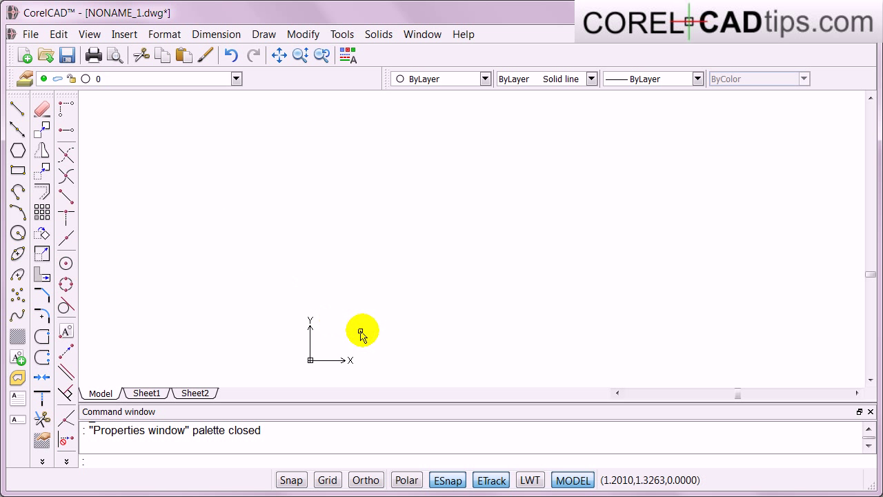
Zoom in slightly and open the Insert menu to reach Reference Image.
{"action": "scroll", "coordinate": [390, 338], "scroll_direction": "up", "scroll_amount": 1}
{"action": "scroll", "coordinate": [390, 338], "scroll_direction": "up", "scroll_amount": 1}
{"action": "scroll", "coordinate": [296, 382], "scroll_direction": "up", "scroll_amount": 1}
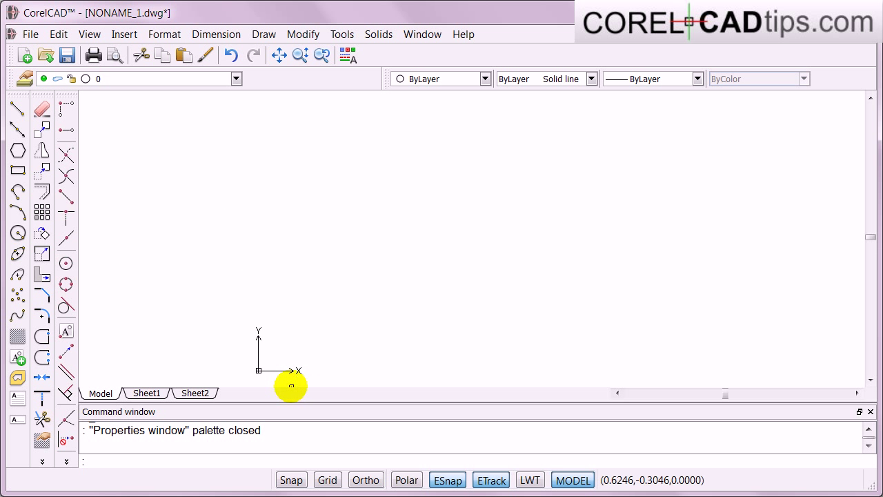
{"action": "left_click", "coordinate": [117, 38]}
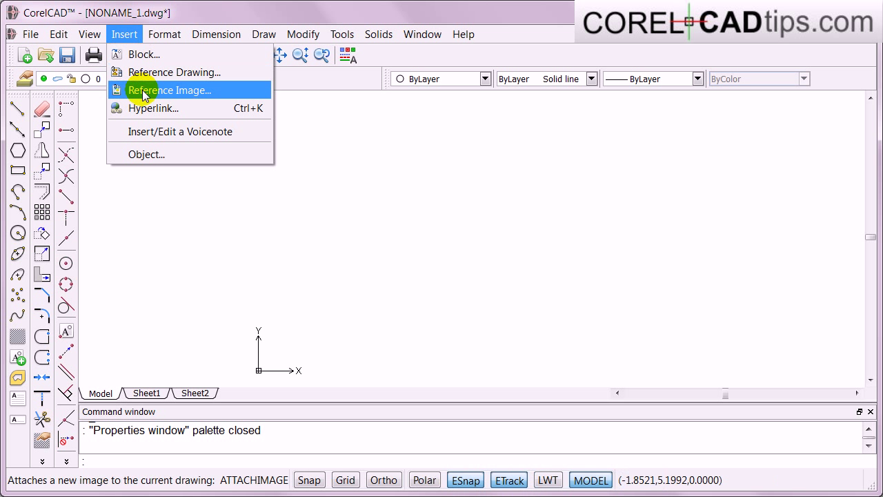
{"action": "left_click", "coordinate": [360, 213]}
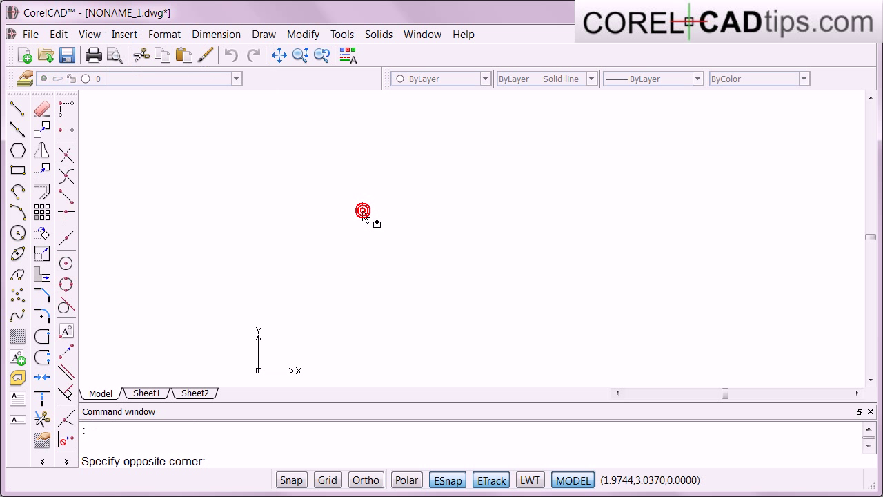
{"action": "key", "text": "Escape"}
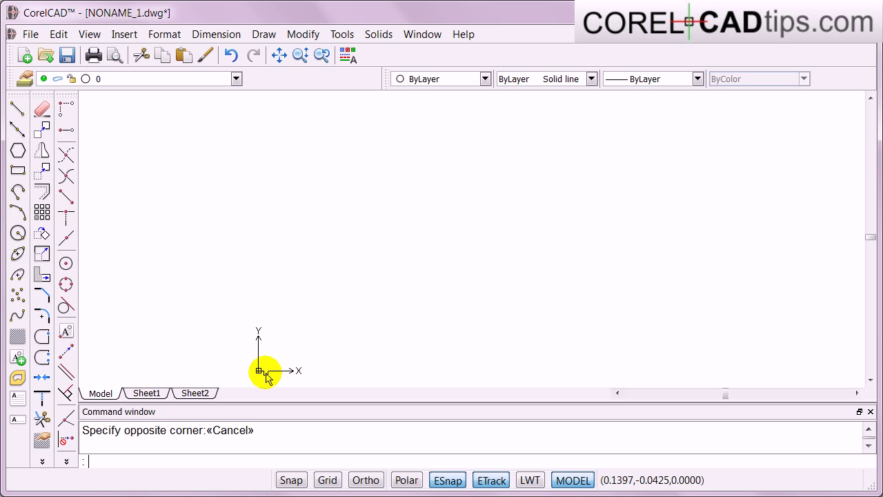
{"action": "scroll", "coordinate": [296, 378], "scroll_direction": "up", "scroll_amount": 1}
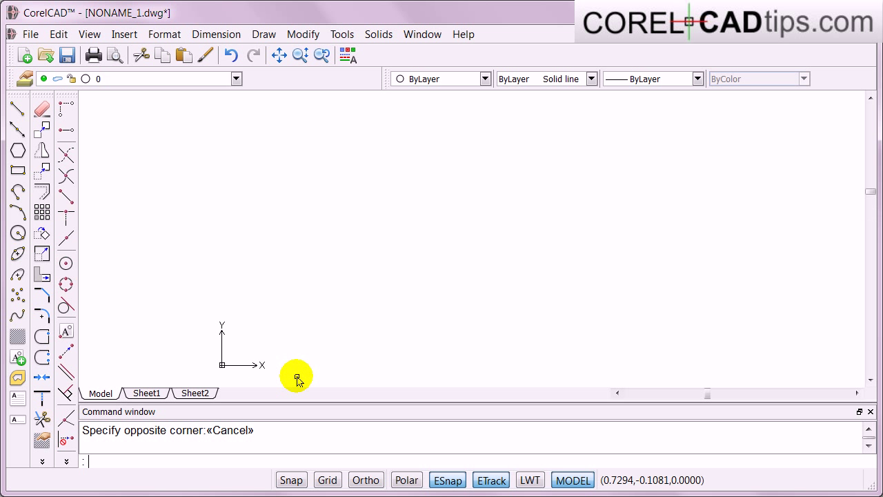
{"action": "left_click", "coordinate": [115, 34]}
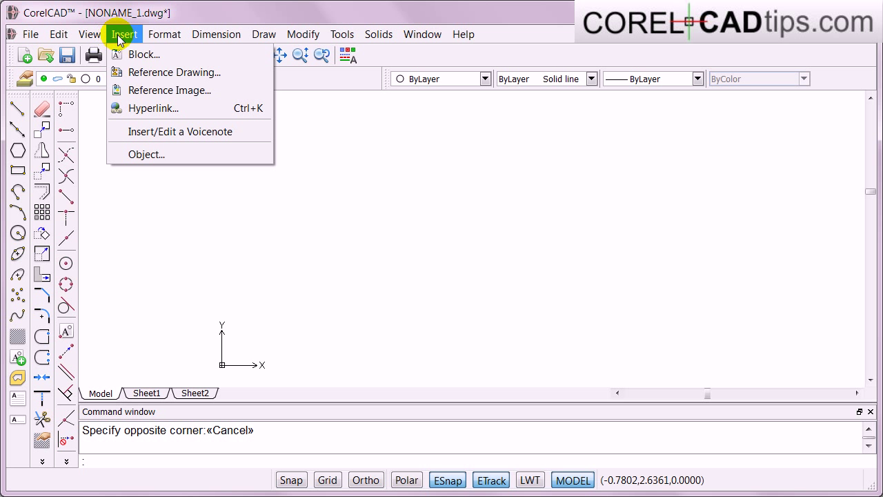
Pick Twitter.png from Documents > CorelCAD as the reference image, keeping all supported image types.
{"action": "left_click", "coordinate": [134, 93]}
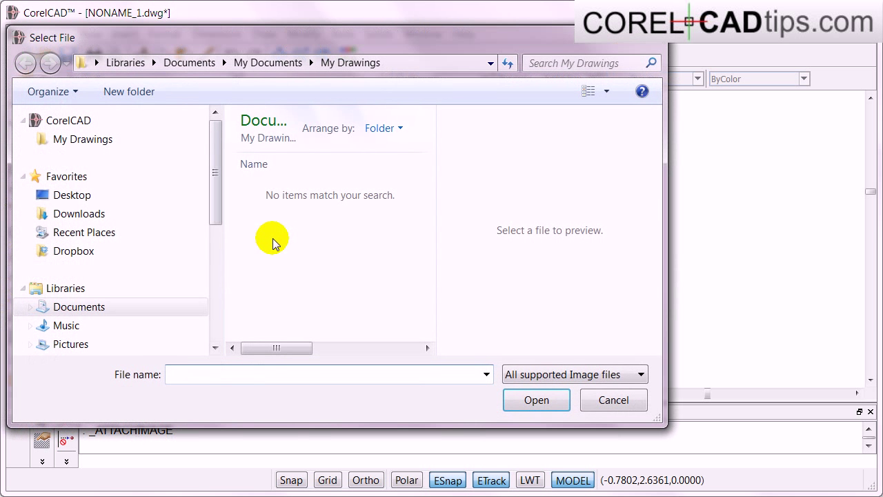
{"action": "left_click", "coordinate": [72, 124]}
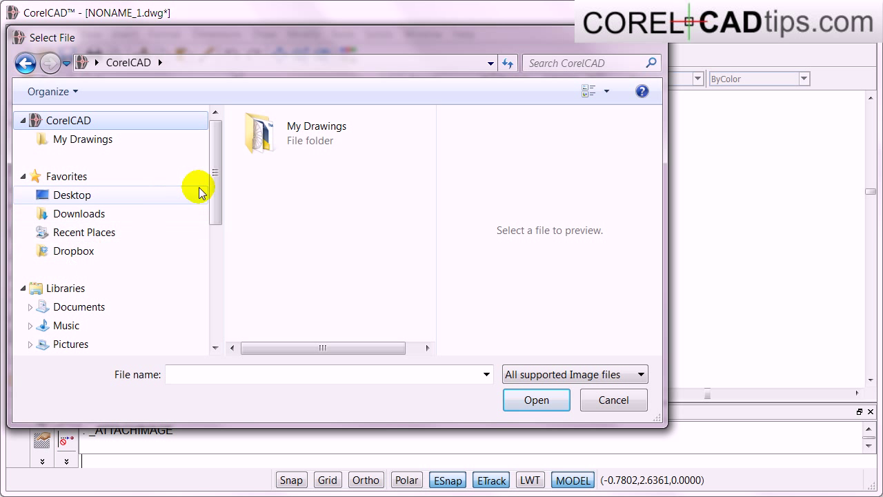
{"action": "left_click", "coordinate": [103, 308]}
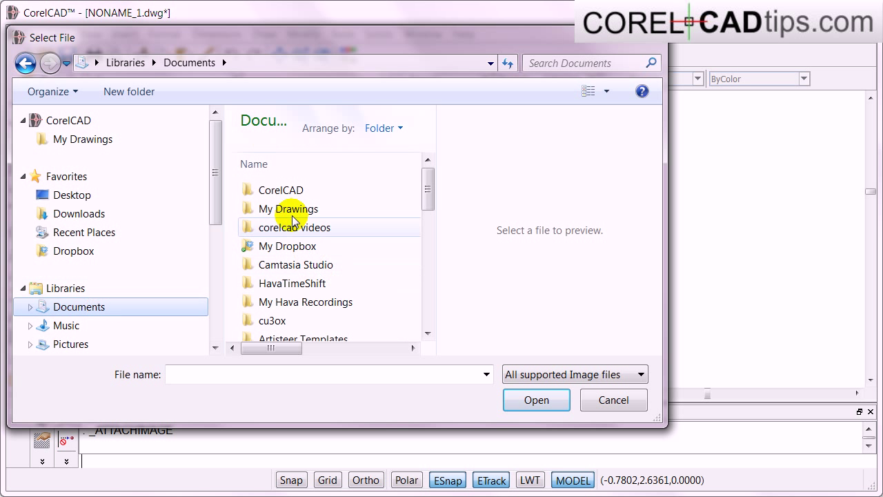
{"action": "double_click", "coordinate": [286, 193]}
{"action": "left_click", "coordinate": [276, 208]}
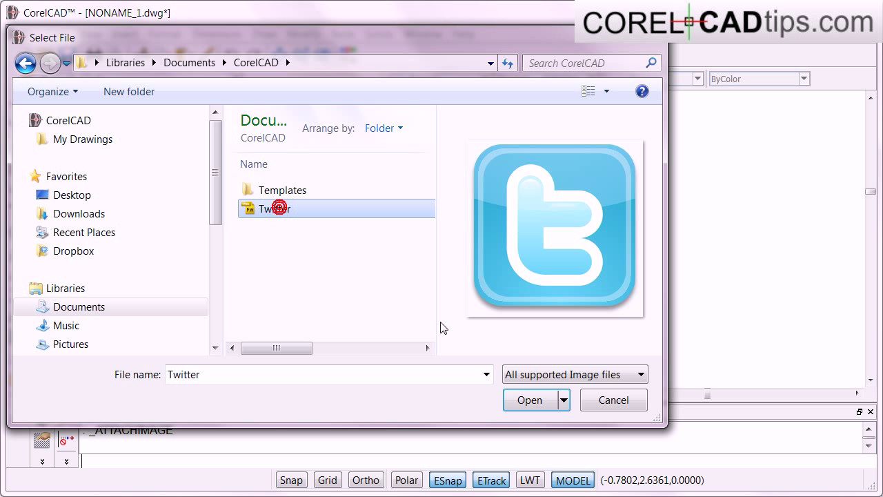
{"action": "left_click", "coordinate": [639, 375]}
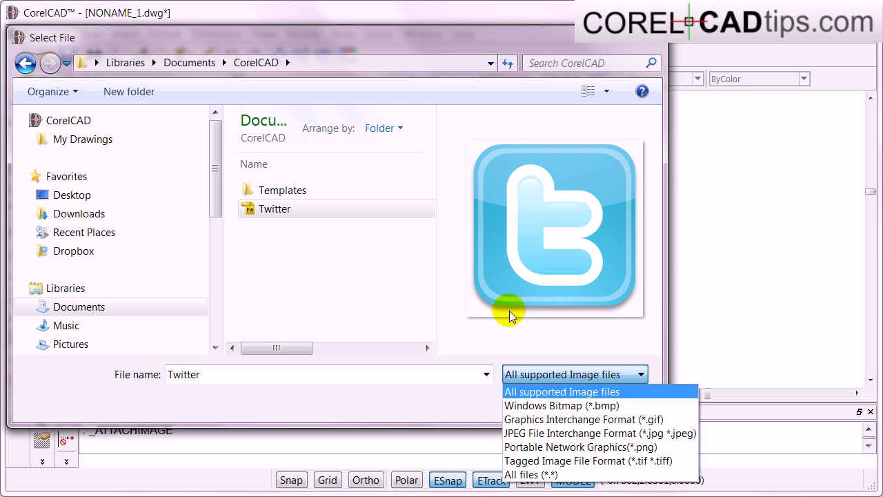
{"action": "left_click", "coordinate": [431, 310]}
{"action": "left_click", "coordinate": [530, 401]}
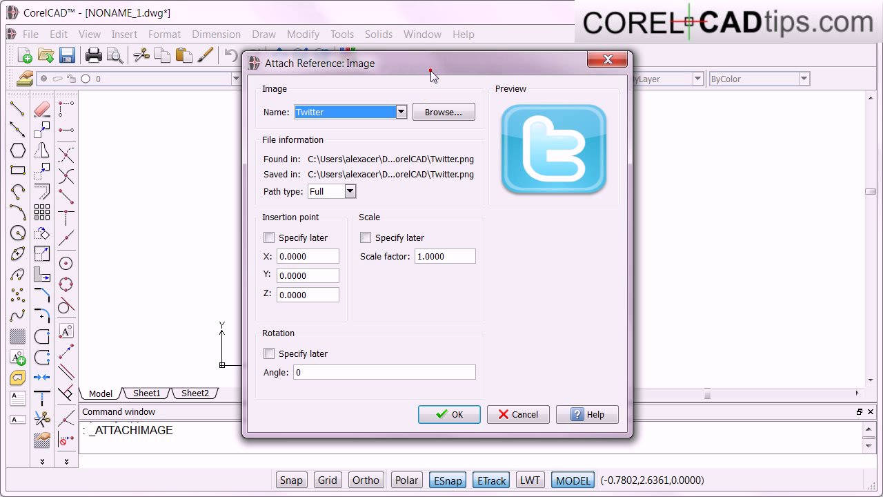
Set the image scale factor to 2, keeping insertion at 0,0,0 and angle 0.
{"action": "left_click_drag", "start_coordinate": [427, 63], "coordinate": [409, 55]}
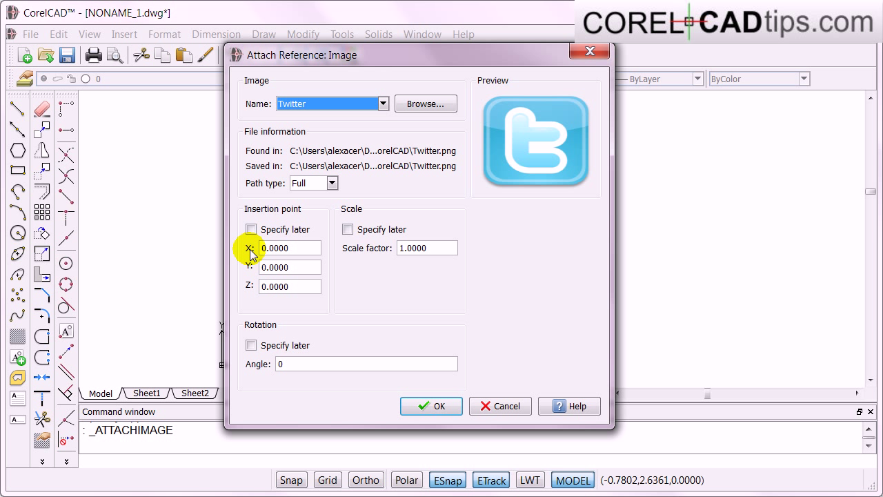
{"action": "left_click_drag", "start_coordinate": [336, 55], "coordinate": [566, 20]}
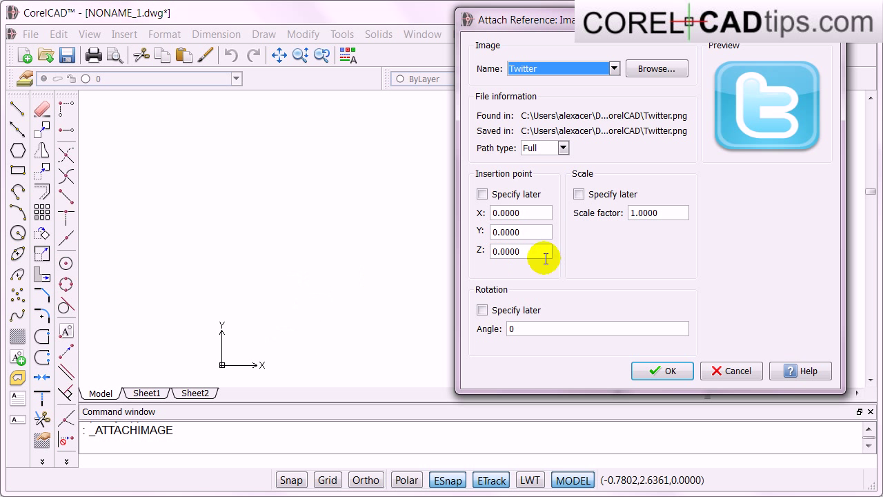
{"action": "left_click_drag", "start_coordinate": [552, 19], "coordinate": [401, 19]}
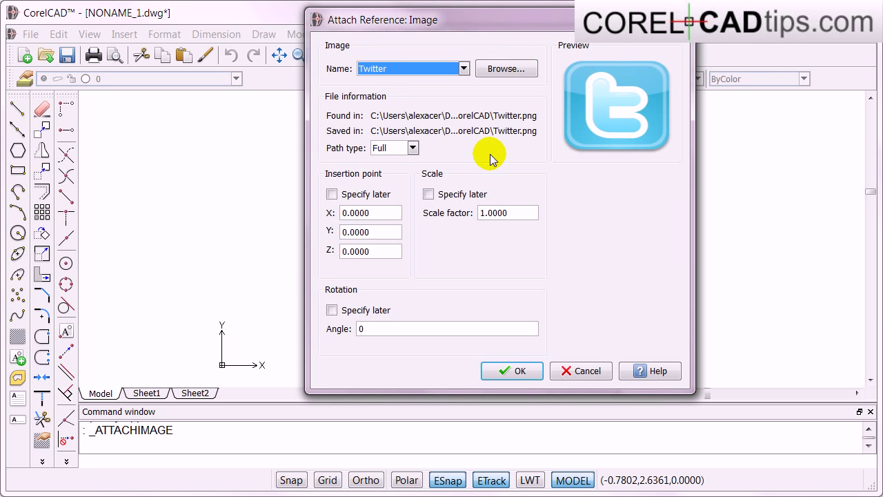
{"action": "double_click", "coordinate": [515, 213]}
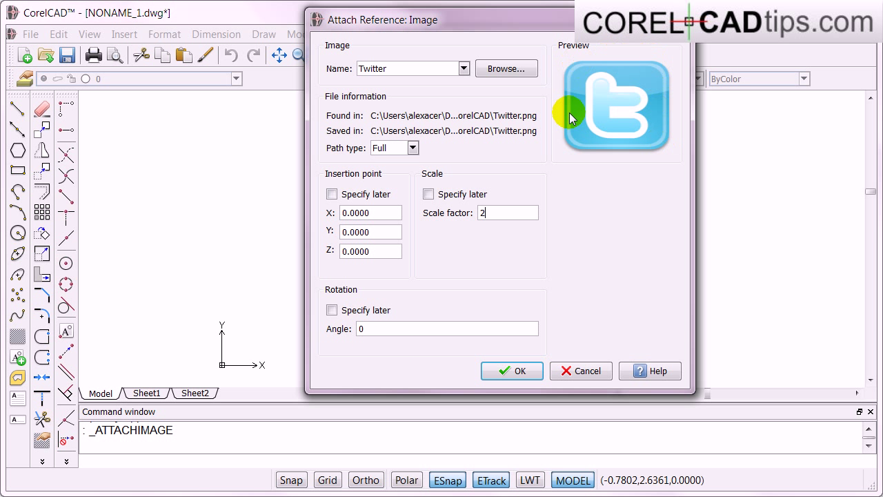
Insert the Twitter image at scale 2 and zoom in and out to inspect it.
{"action": "left_click", "coordinate": [509, 371]}
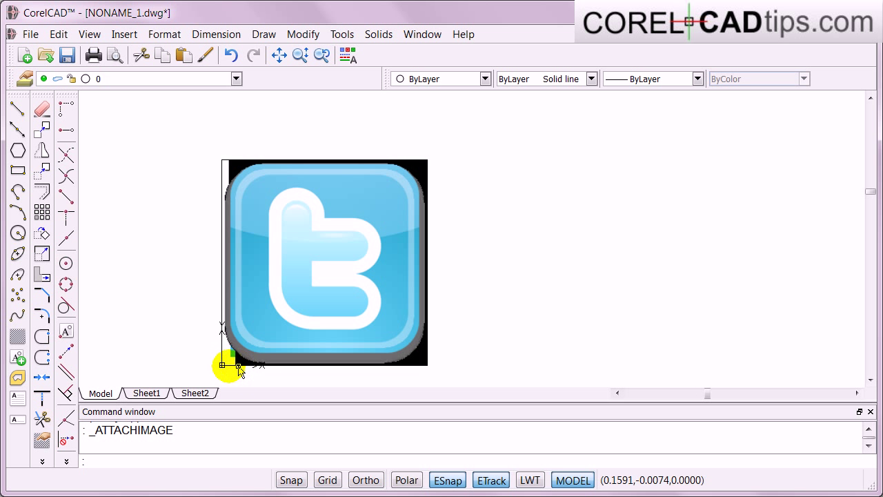
{"action": "scroll", "coordinate": [247, 291], "scroll_direction": "up", "scroll_amount": 2}
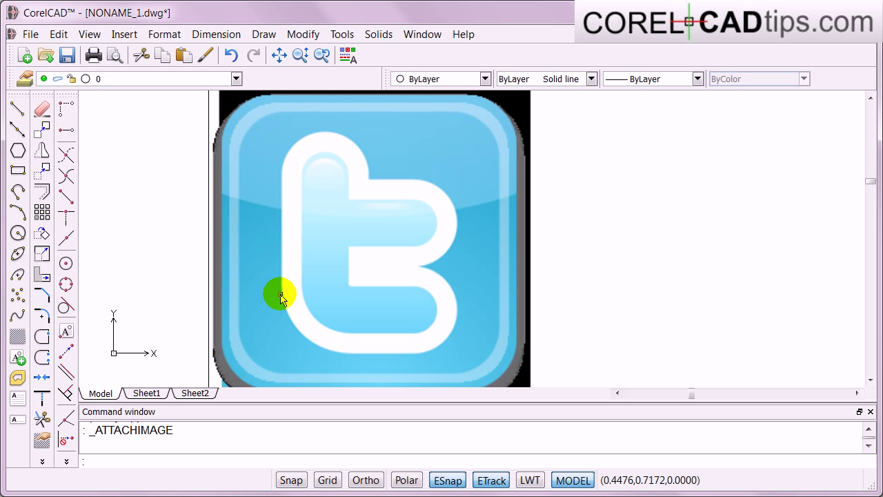
{"action": "scroll", "coordinate": [280, 297], "scroll_direction": "up", "scroll_amount": 2}
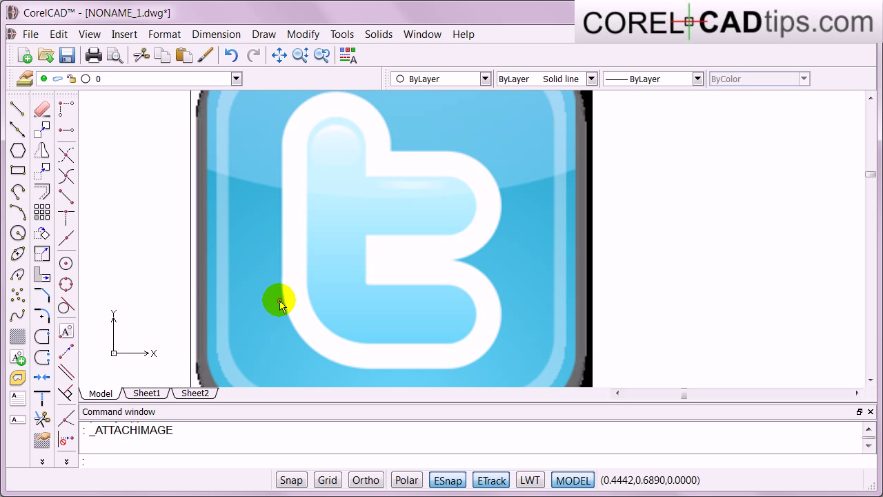
{"action": "scroll", "coordinate": [280, 303], "scroll_direction": "up", "scroll_amount": 1}
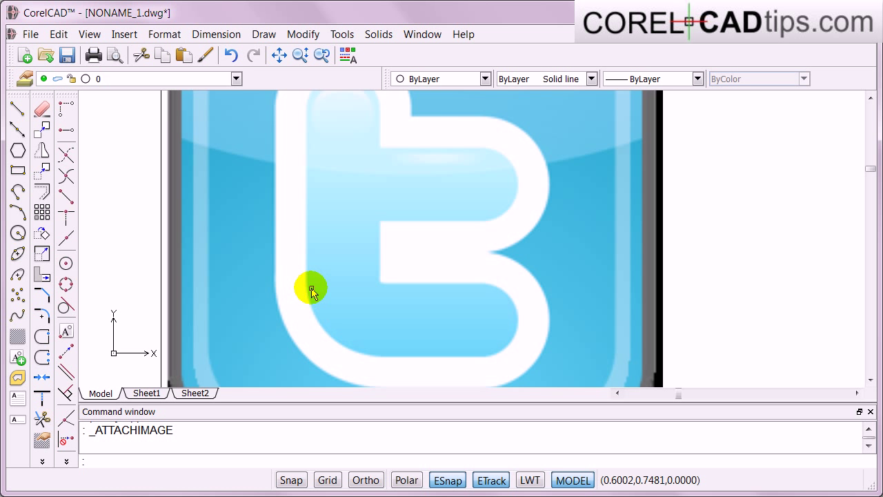
{"action": "scroll", "coordinate": [311, 290], "scroll_direction": "up", "scroll_amount": 1}
{"action": "scroll", "coordinate": [311, 290], "scroll_direction": "down", "scroll_amount": 1}
{"action": "scroll", "coordinate": [311, 290], "scroll_direction": "up", "scroll_amount": 2}
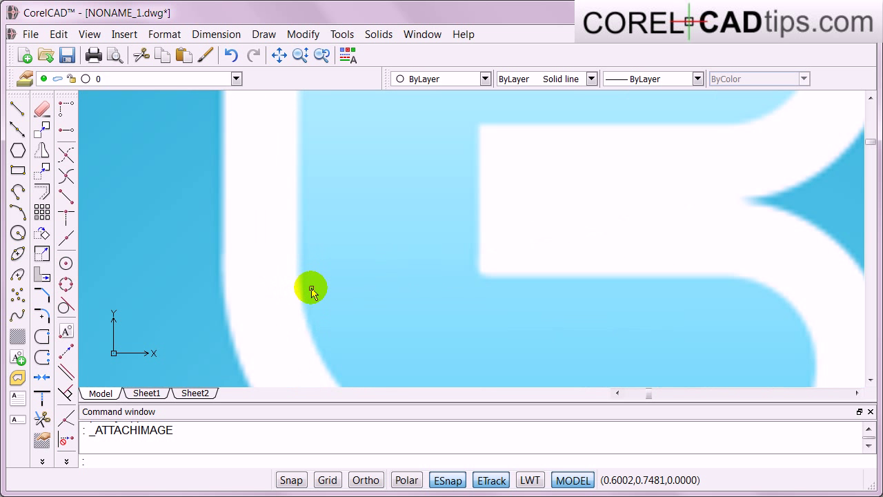
{"action": "scroll", "coordinate": [311, 290], "scroll_direction": "up", "scroll_amount": 1}
{"action": "scroll", "coordinate": [312, 290], "scroll_direction": "down", "scroll_amount": 3}
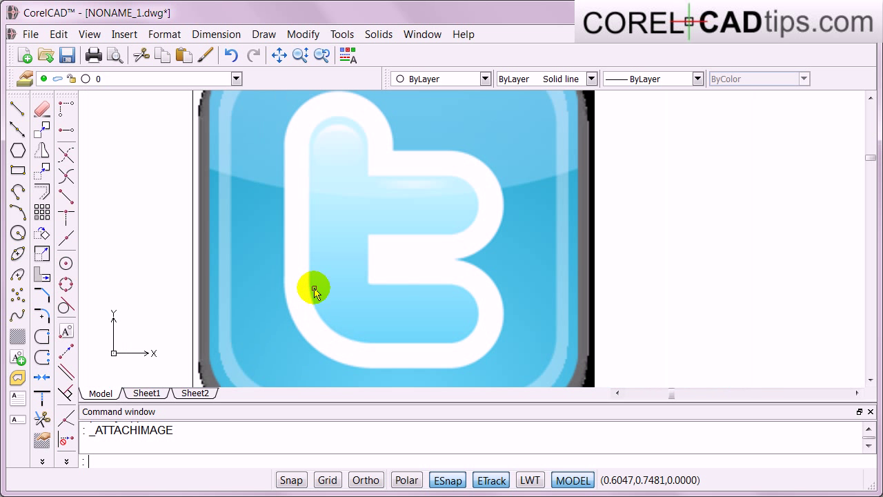
{"action": "scroll", "coordinate": [401, 356], "scroll_direction": "up", "scroll_amount": 1}
{"action": "scroll", "coordinate": [403, 352], "scroll_direction": "down", "scroll_amount": 2}
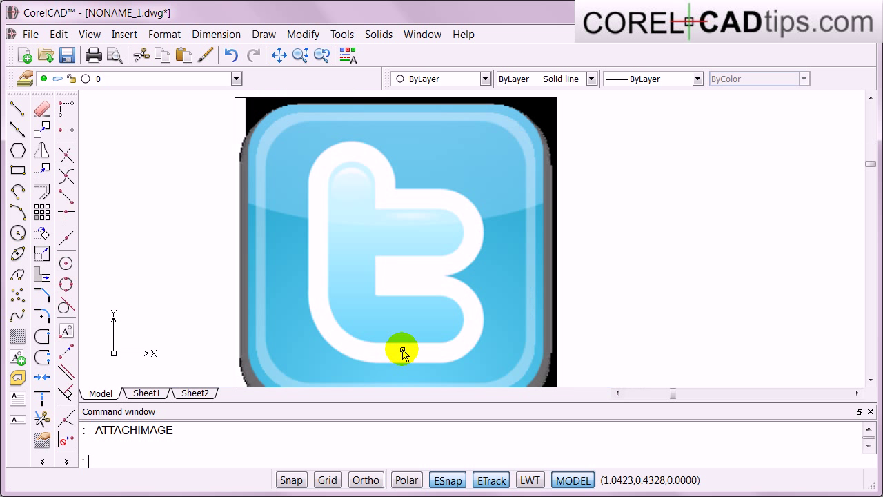
{"action": "left_click", "coordinate": [357, 270]}
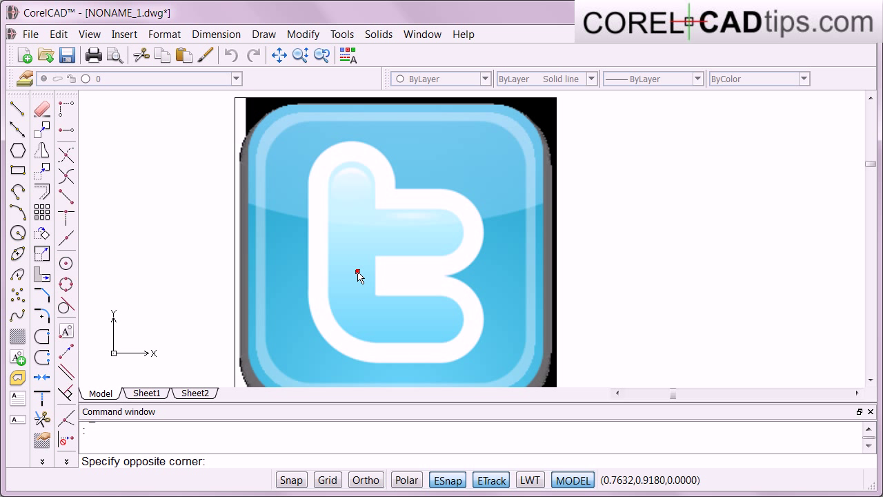
{"action": "right_click", "coordinate": [407, 276]}
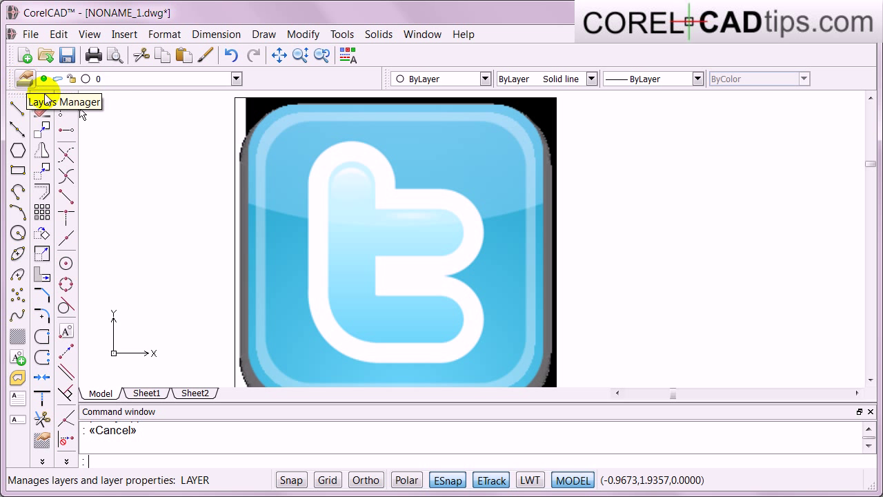
Create two new layers named 'twitter image' and 'vector' in the Layers Manager.
{"action": "left_click", "coordinate": [26, 81]}
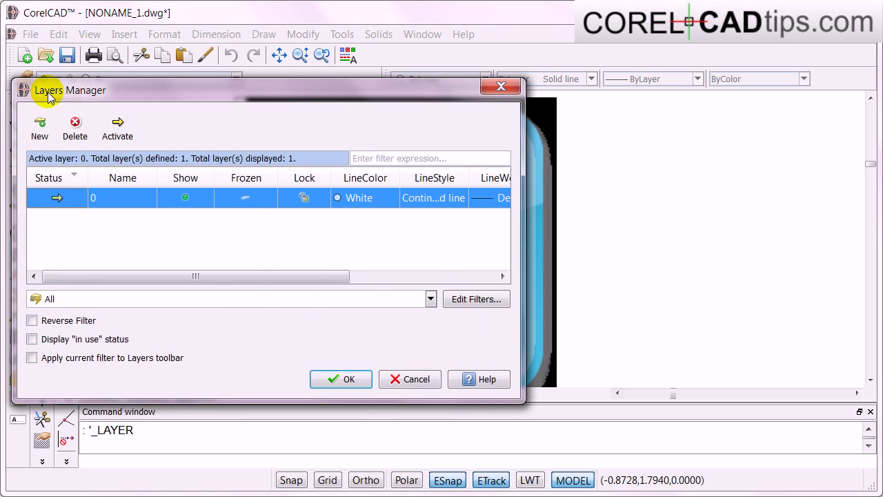
{"action": "left_click_drag", "start_coordinate": [113, 88], "coordinate": [245, 82]}
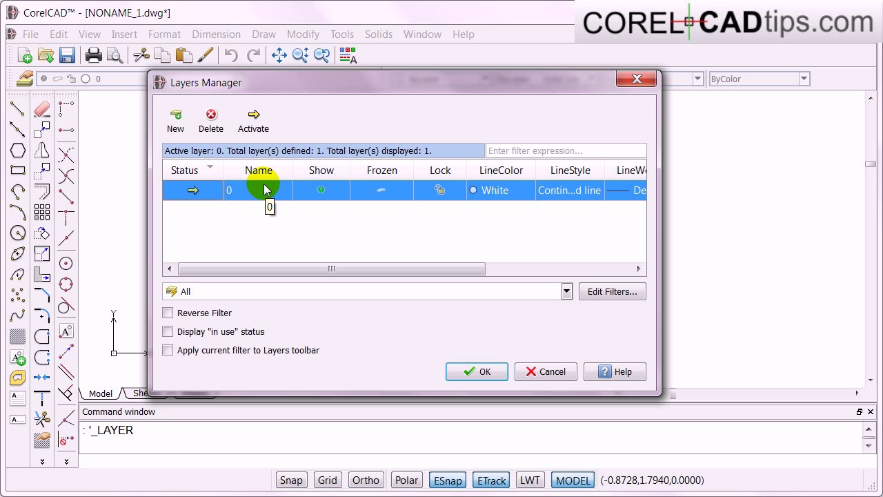
{"action": "left_click", "coordinate": [176, 122]}
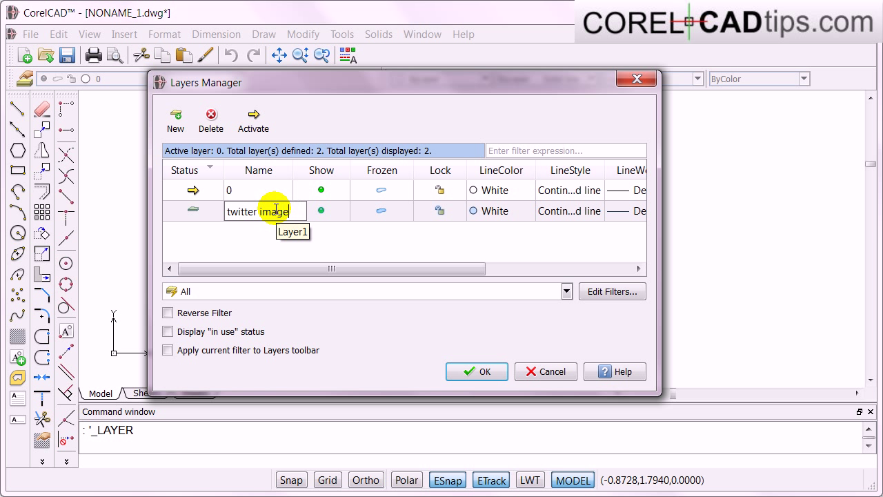
{"action": "left_click", "coordinate": [220, 250]}
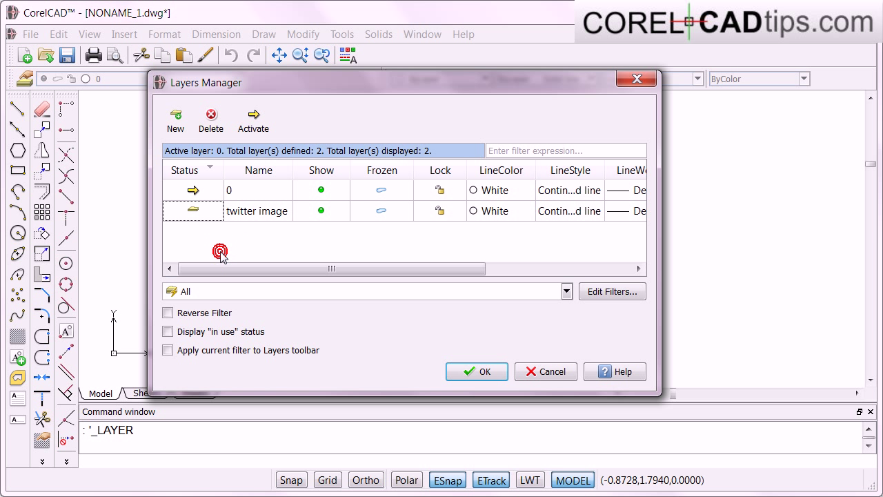
{"action": "left_click", "coordinate": [176, 123]}
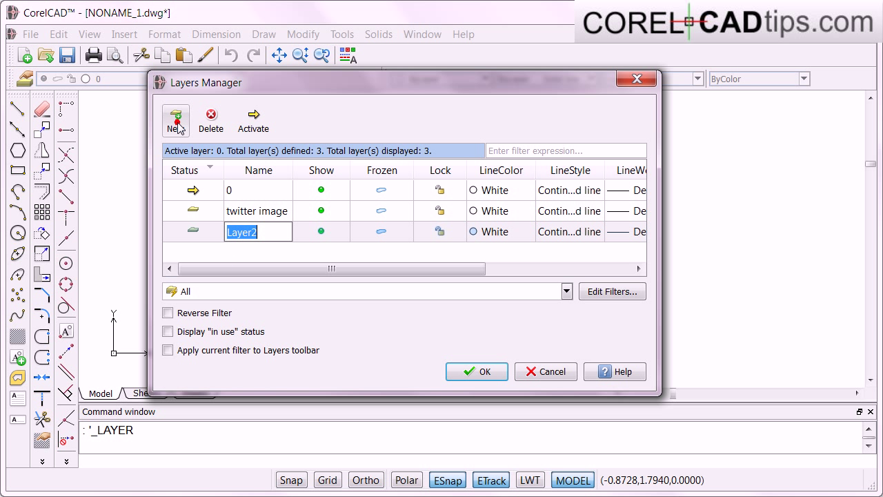
{"action": "left_click", "coordinate": [290, 255]}
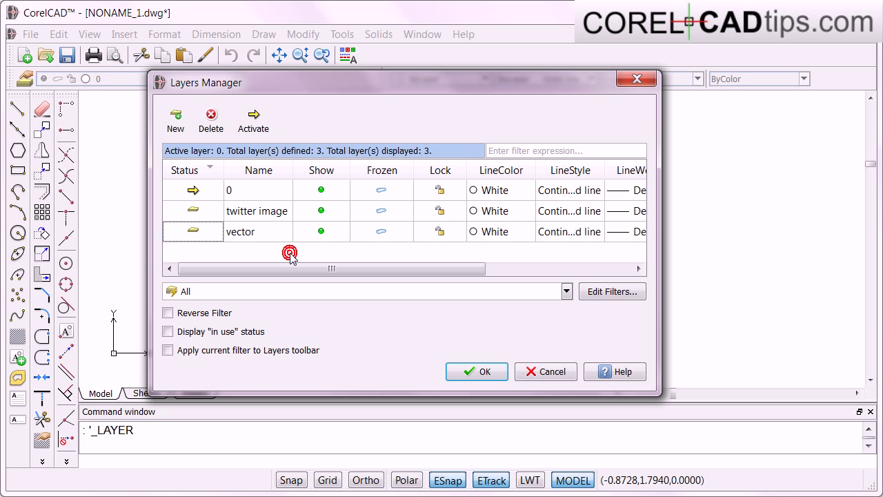
Keep the twitter image layer's line colour White and apply the new layers.
{"action": "left_click", "coordinate": [200, 230]}
{"action": "left_click", "coordinate": [198, 215]}
{"action": "left_click", "coordinate": [202, 233]}
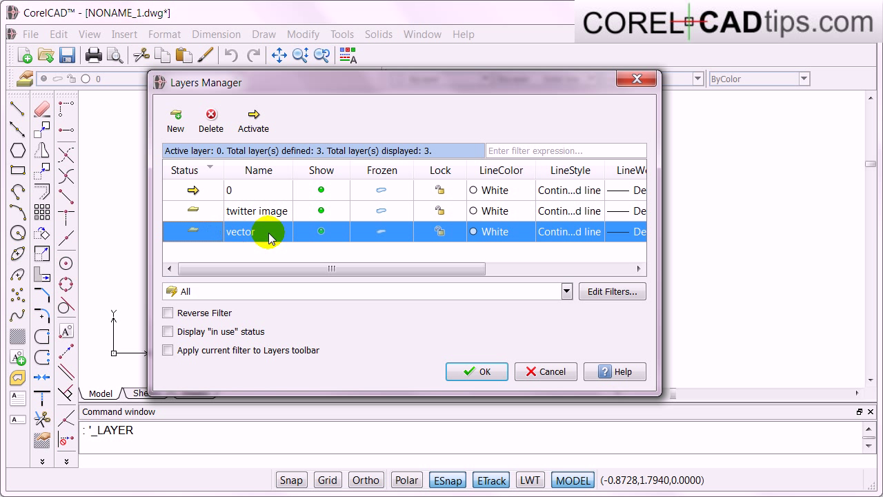
{"action": "left_click", "coordinate": [492, 215]}
{"action": "left_click", "coordinate": [476, 214]}
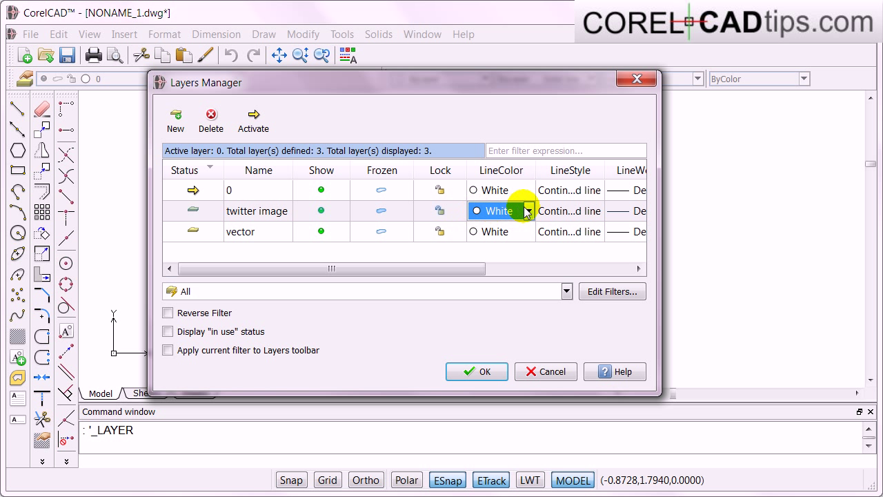
{"action": "left_click", "coordinate": [528, 212]}
{"action": "left_click", "coordinate": [529, 210]}
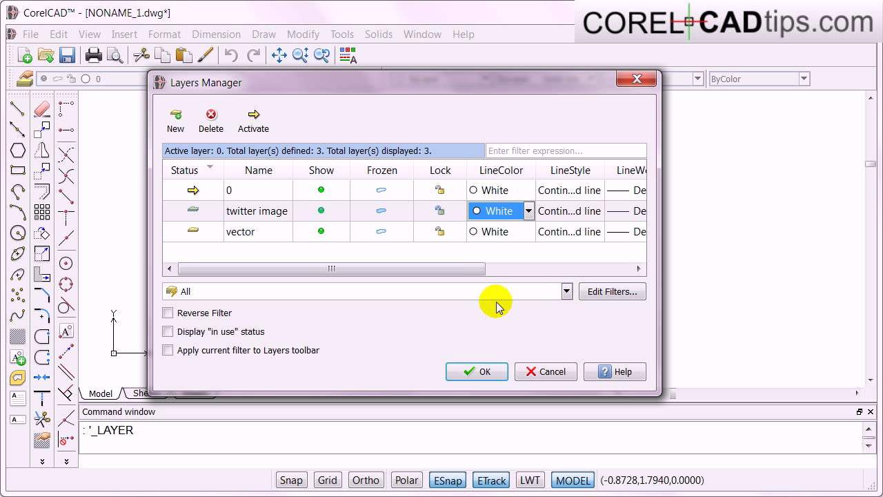
{"action": "left_click", "coordinate": [485, 372]}
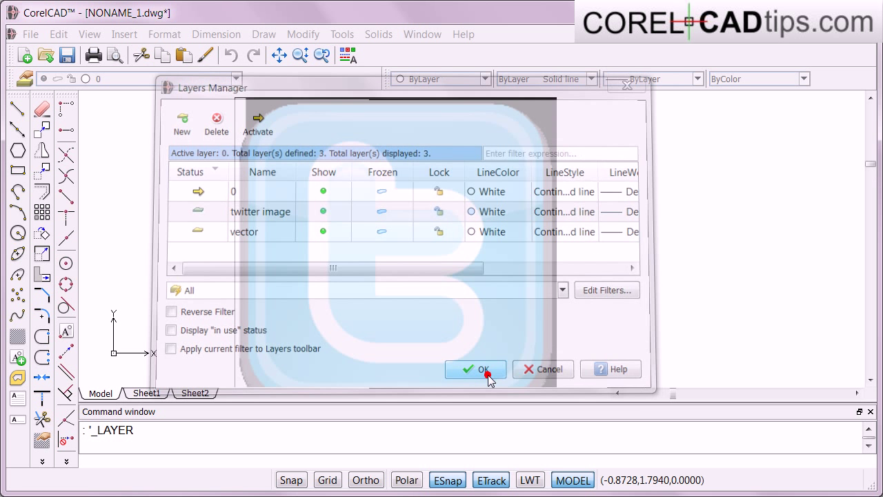
Window-select the whole Twitter logo image and assign it to the 'twitter image' layer.
{"action": "scroll", "coordinate": [276, 219], "scroll_direction": "down", "scroll_amount": 1}
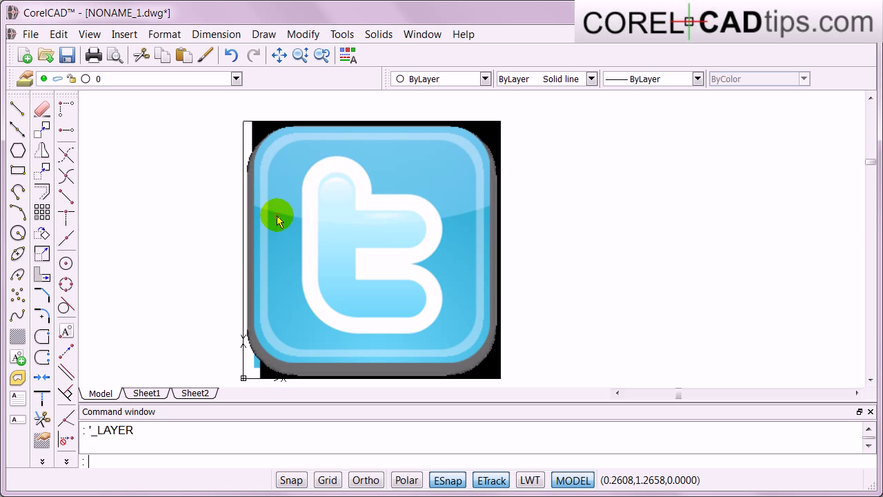
{"action": "left_click", "coordinate": [296, 199]}
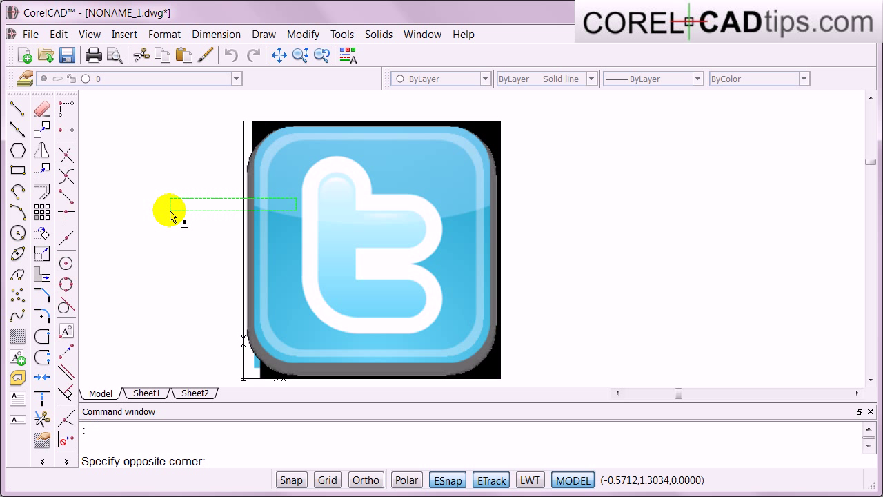
{"action": "key", "text": "Escape"}
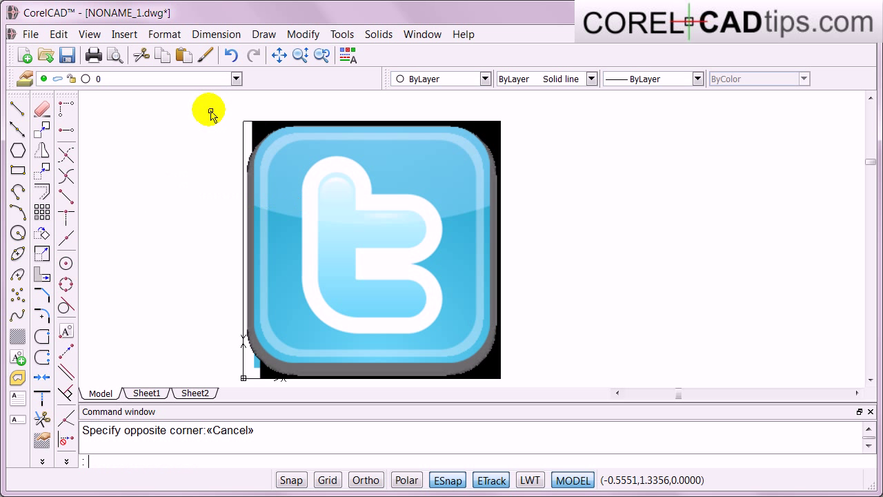
{"action": "left_click", "coordinate": [267, 127]}
{"action": "scroll", "coordinate": [289, 195], "scroll_direction": "down", "scroll_amount": 1}
{"action": "key", "text": "Escape"}
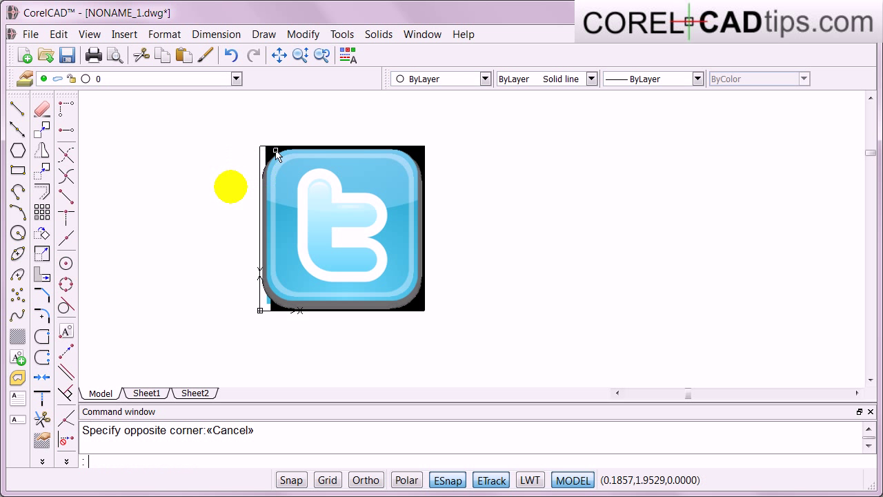
{"action": "left_click", "coordinate": [214, 123]}
{"action": "left_click", "coordinate": [503, 367]}
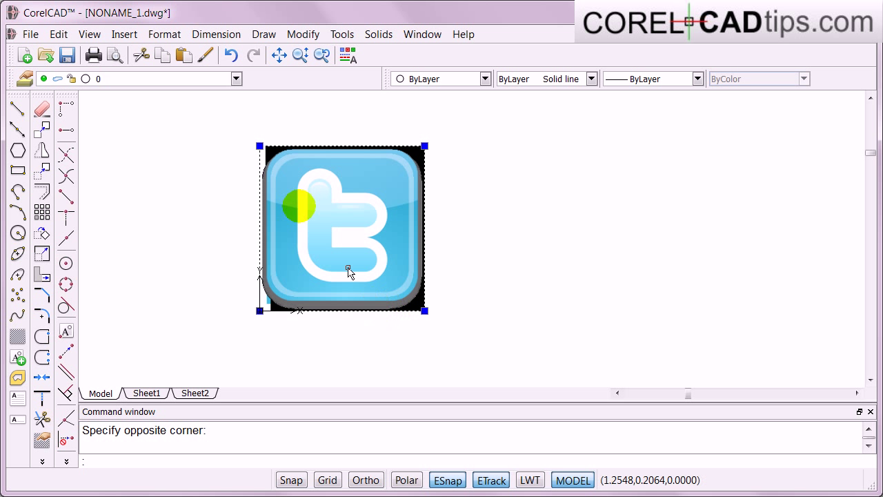
{"action": "left_click", "coordinate": [237, 80]}
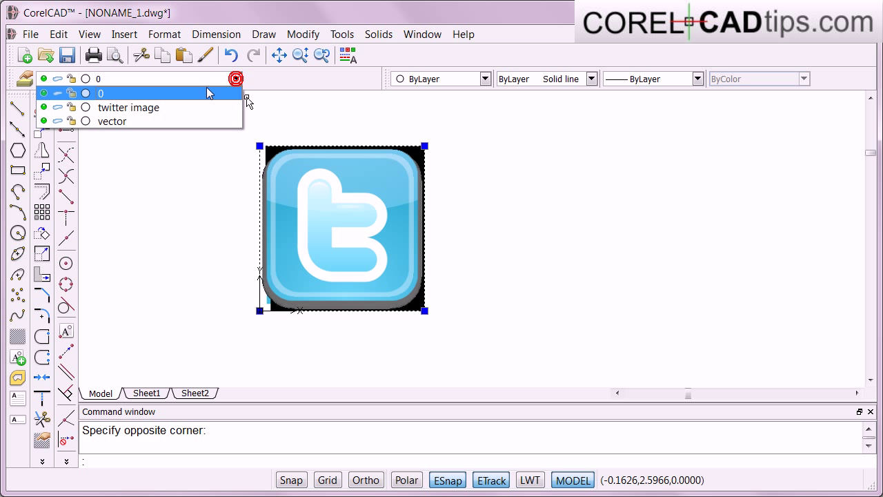
{"action": "left_click", "coordinate": [143, 110]}
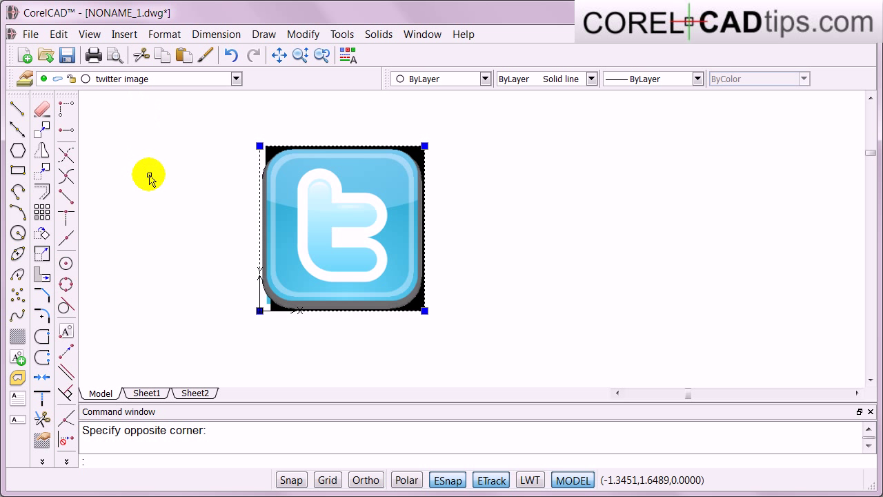
{"action": "key", "text": "Escape"}
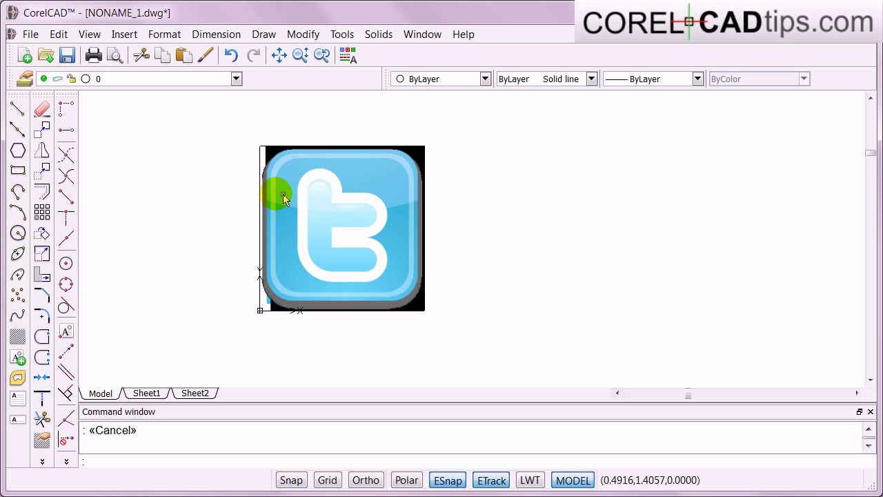
Zoom into the logo and make 'vector' the current layer.
{"action": "scroll", "coordinate": [316, 254], "scroll_direction": "up", "scroll_amount": 2}
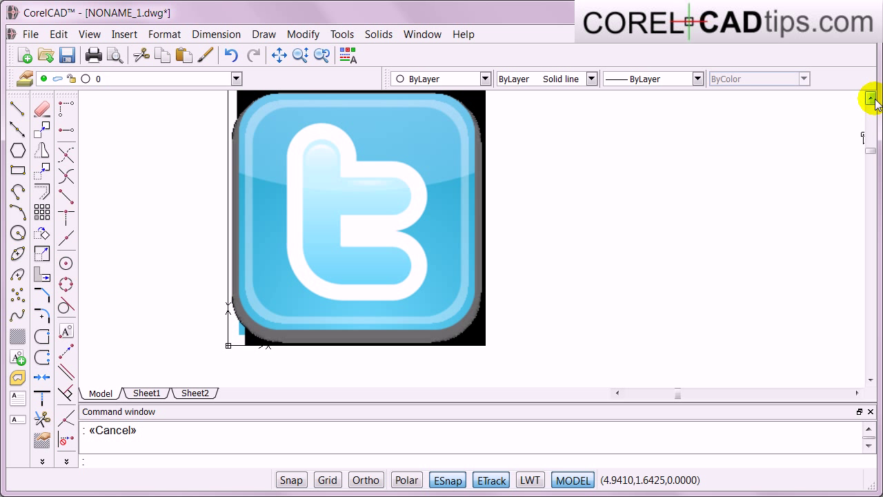
{"action": "scroll", "coordinate": [300, 270], "scroll_direction": "up", "scroll_amount": 1}
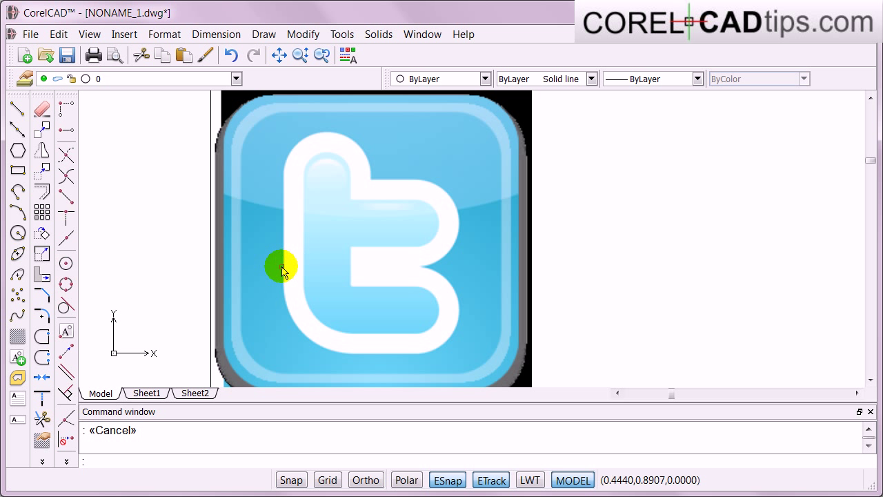
{"action": "scroll", "coordinate": [262, 263], "scroll_direction": "up", "scroll_amount": 1}
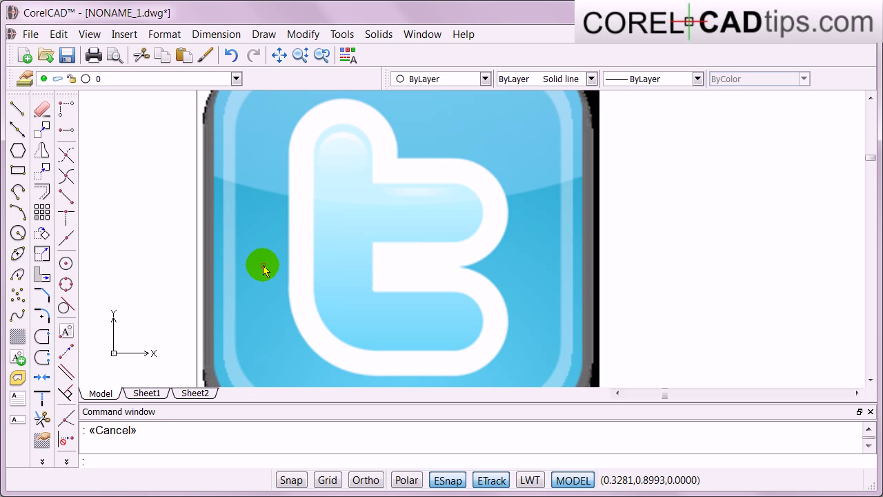
{"action": "left_click", "coordinate": [237, 78]}
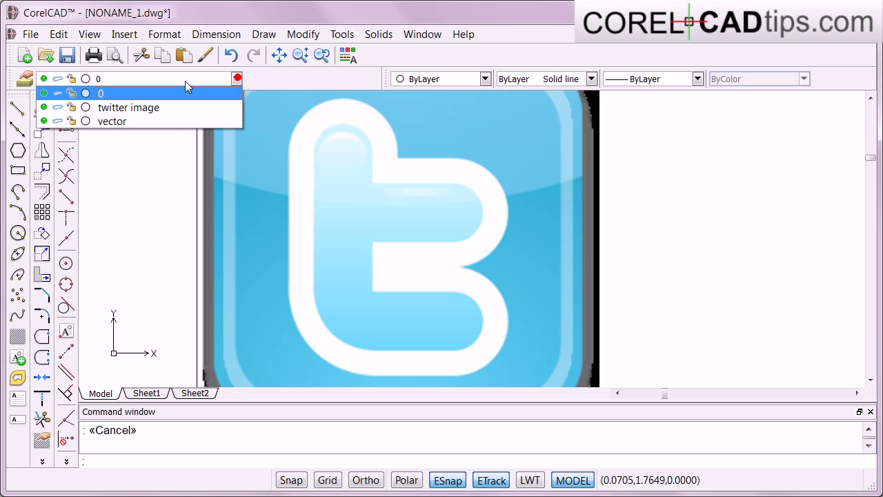
{"action": "left_click", "coordinate": [117, 121]}
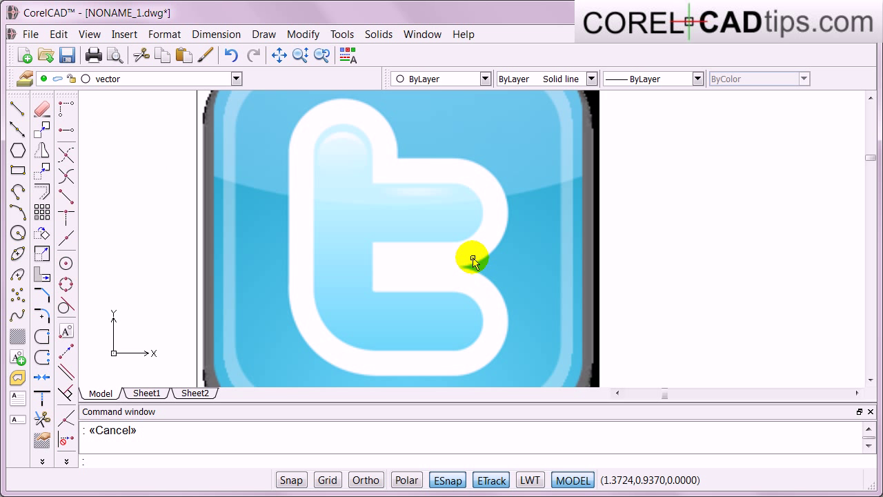
Lock the 'twitter image' layer in the Layers Manager and confirm.
{"action": "left_click", "coordinate": [25, 81]}
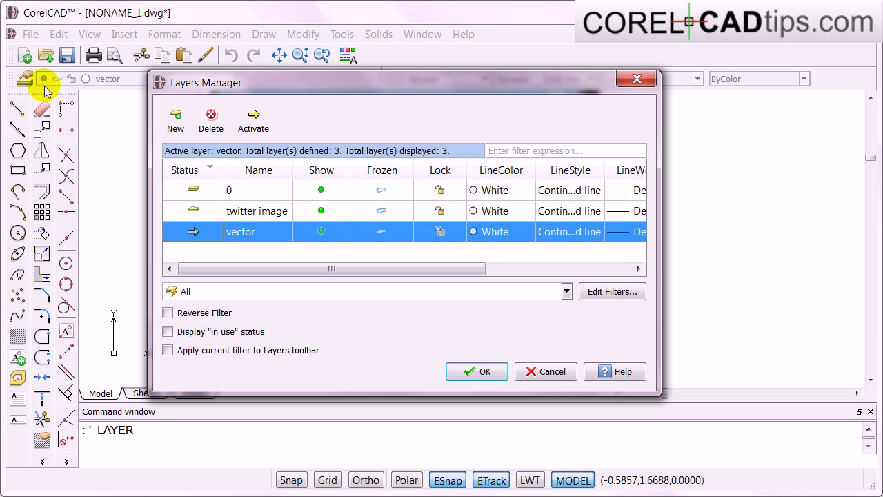
{"action": "left_click", "coordinate": [244, 217]}
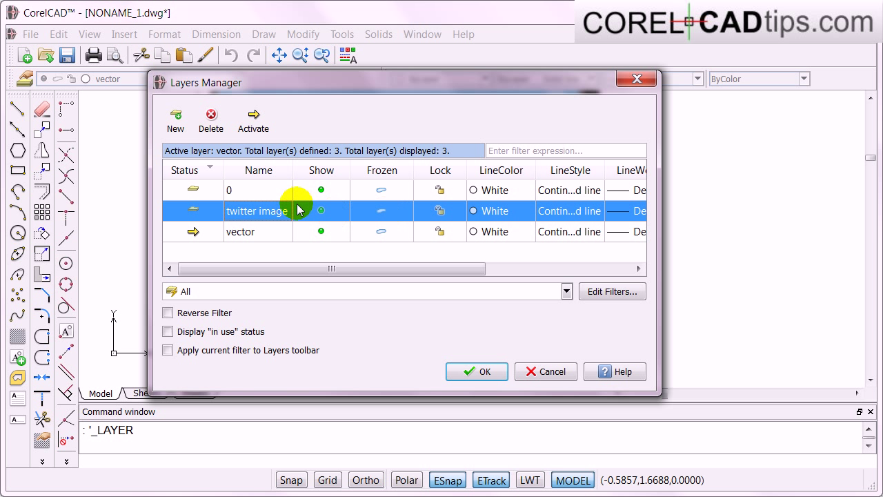
{"action": "left_click", "coordinate": [440, 211]}
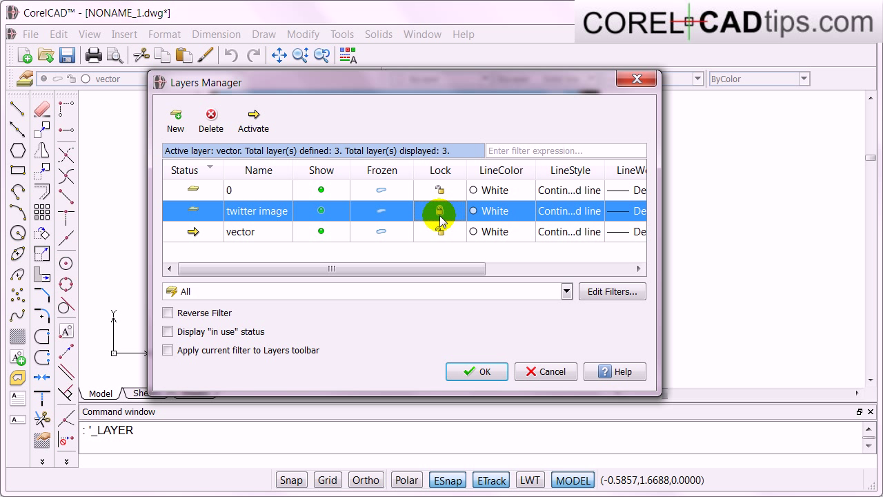
{"action": "left_click", "coordinate": [485, 372]}
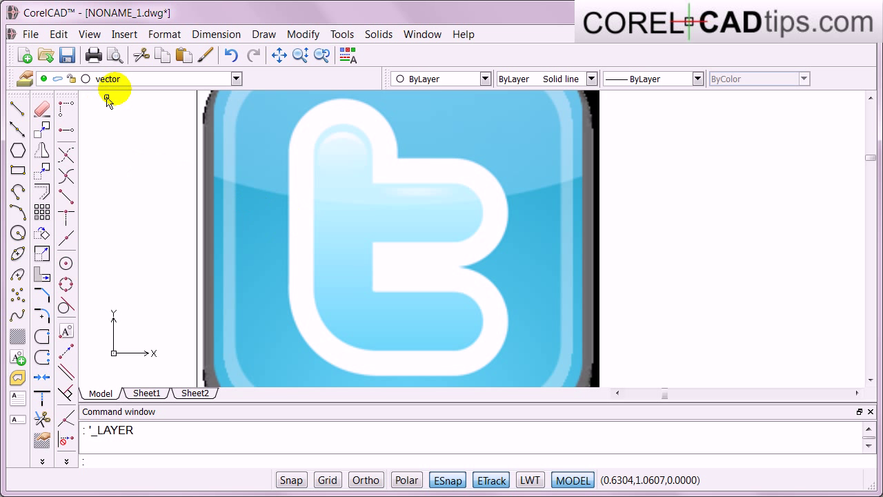
{"action": "left_click", "coordinate": [249, 128]}
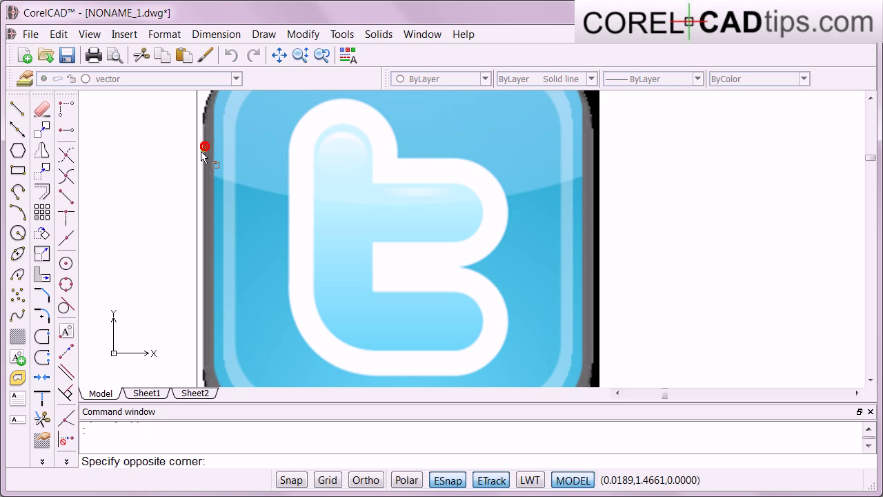
{"action": "left_click", "coordinate": [237, 80]}
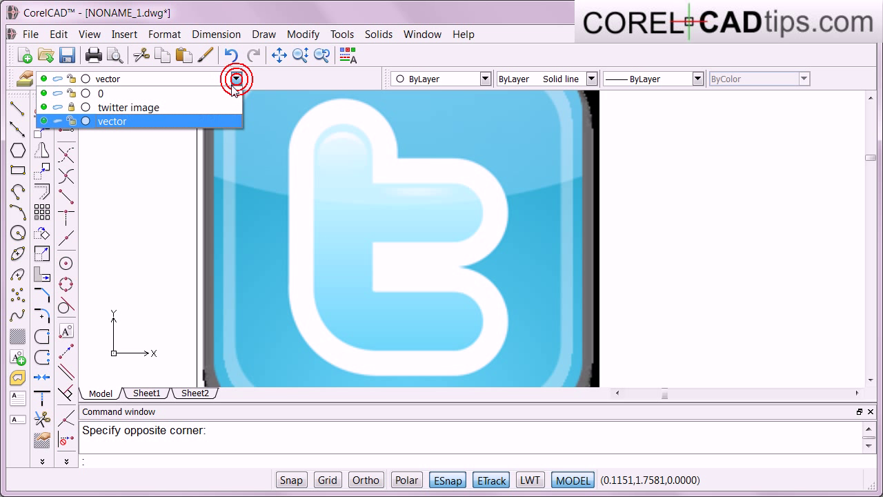
{"action": "left_click", "coordinate": [163, 109]}
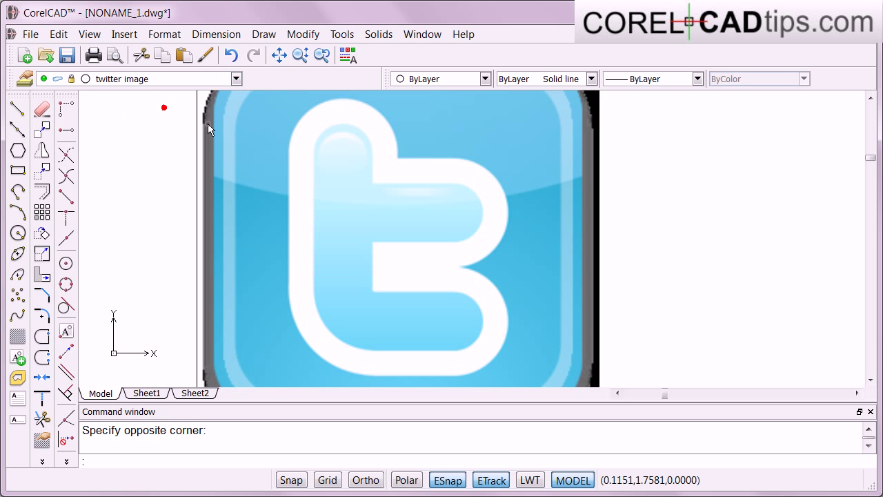
{"action": "left_click", "coordinate": [179, 149]}
{"action": "left_click", "coordinate": [260, 171]}
{"action": "left_click", "coordinate": [236, 79]}
{"action": "left_click", "coordinate": [165, 122]}
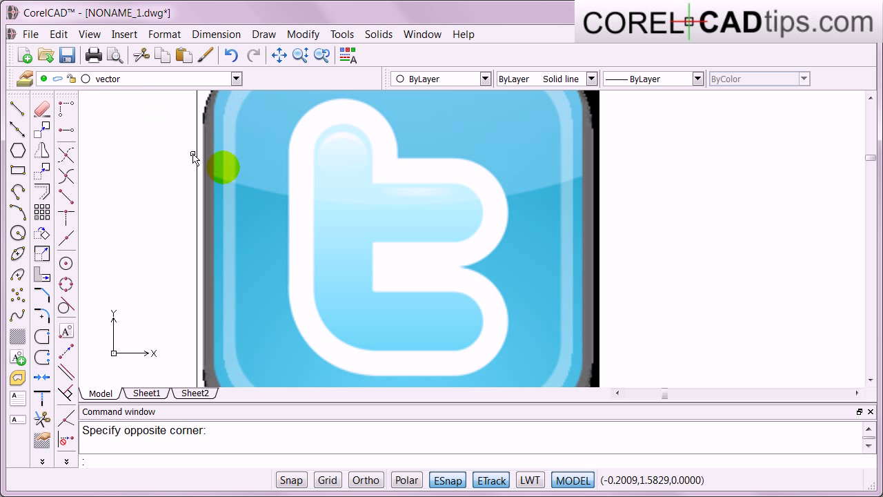
{"action": "scroll", "coordinate": [466, 220], "scroll_direction": "up", "scroll_amount": 1}
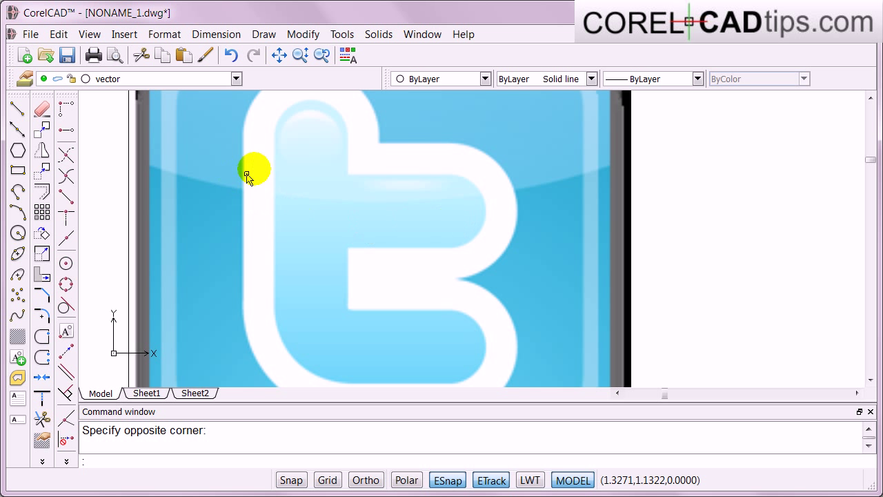
{"action": "left_click", "coordinate": [68, 272]}
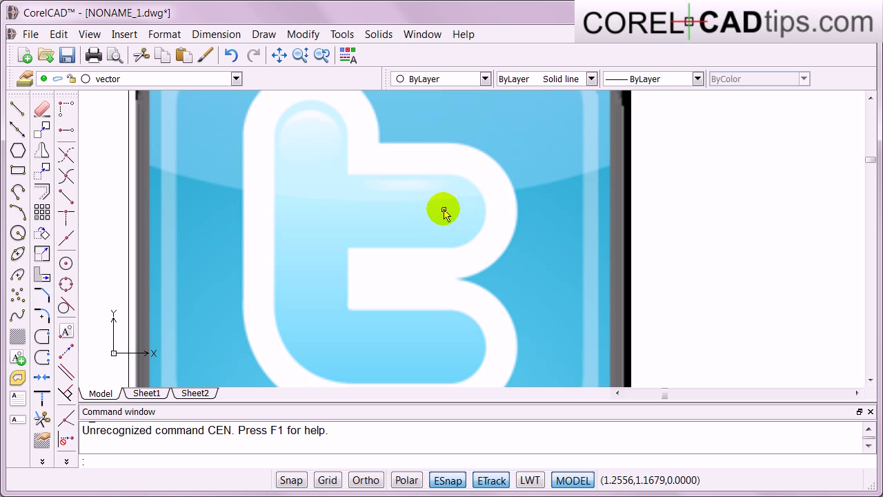
Draw a circle, move it into the rounded top end of the 't', and enlarge it.
{"action": "left_click", "coordinate": [17, 232]}
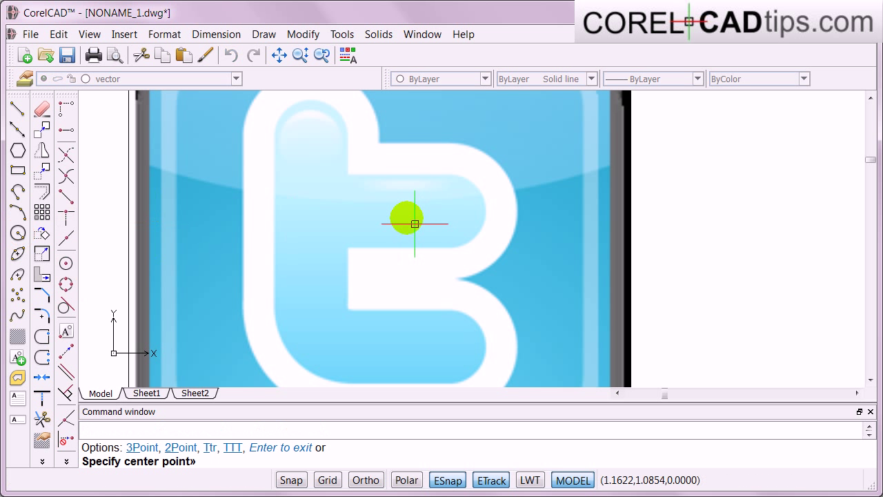
{"action": "left_click", "coordinate": [303, 113]}
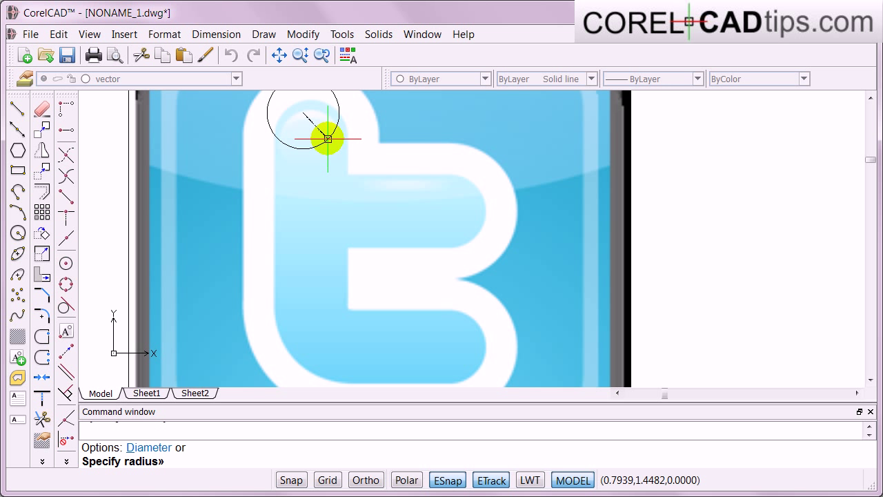
{"action": "left_click", "coordinate": [322, 145]}
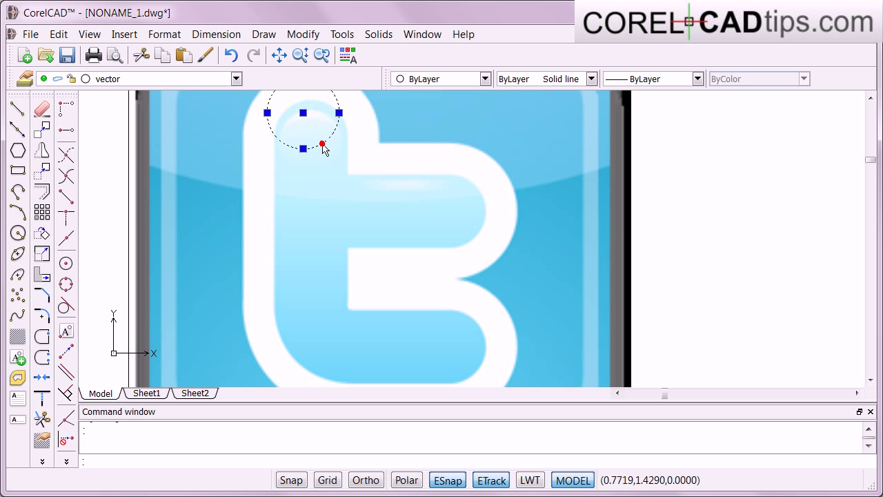
{"action": "left_click", "coordinate": [303, 113]}
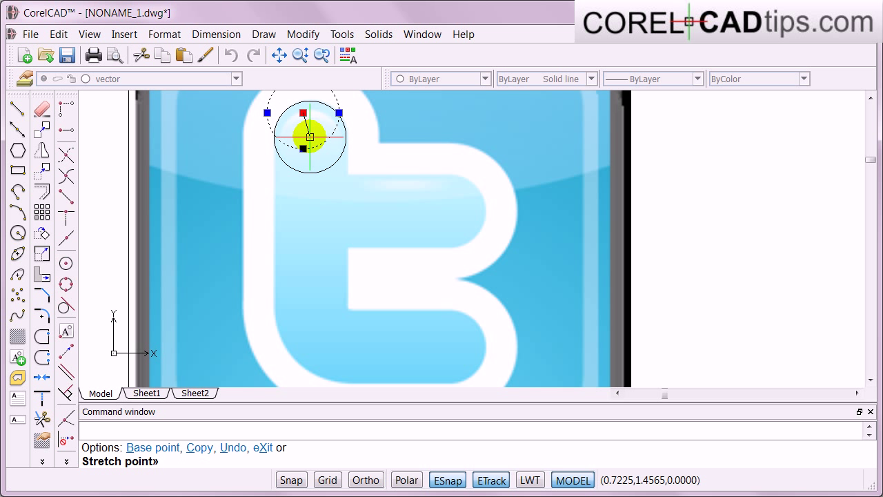
{"action": "left_click", "coordinate": [310, 137]}
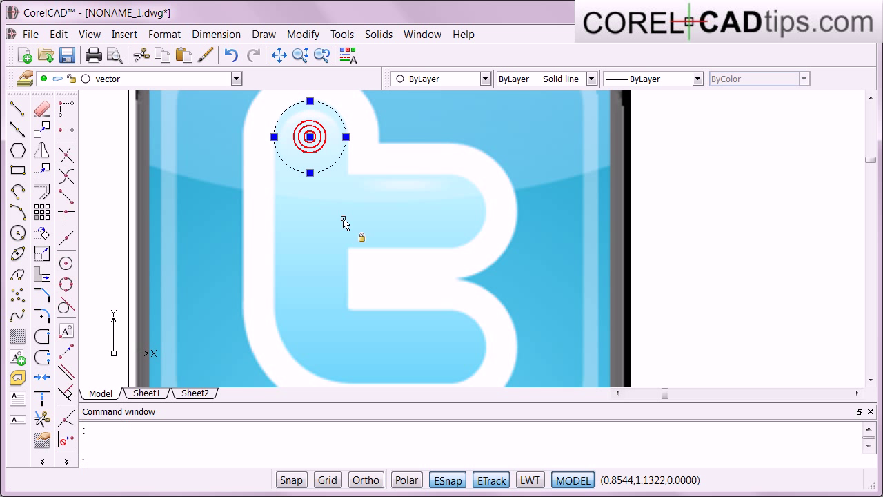
{"action": "left_click", "coordinate": [346, 137]}
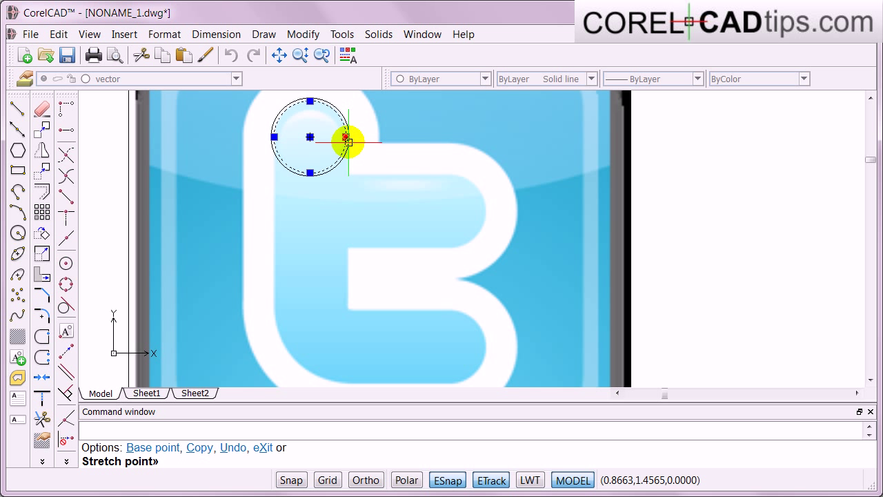
{"action": "scroll", "coordinate": [349, 142], "scroll_direction": "up", "scroll_amount": 3}
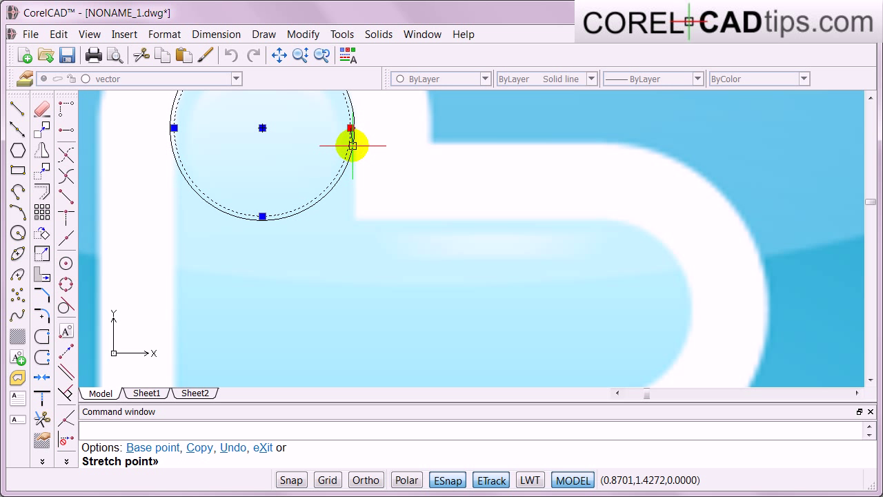
{"action": "left_click", "coordinate": [351, 145]}
{"action": "scroll", "coordinate": [351, 186], "scroll_direction": "down", "scroll_amount": 2}
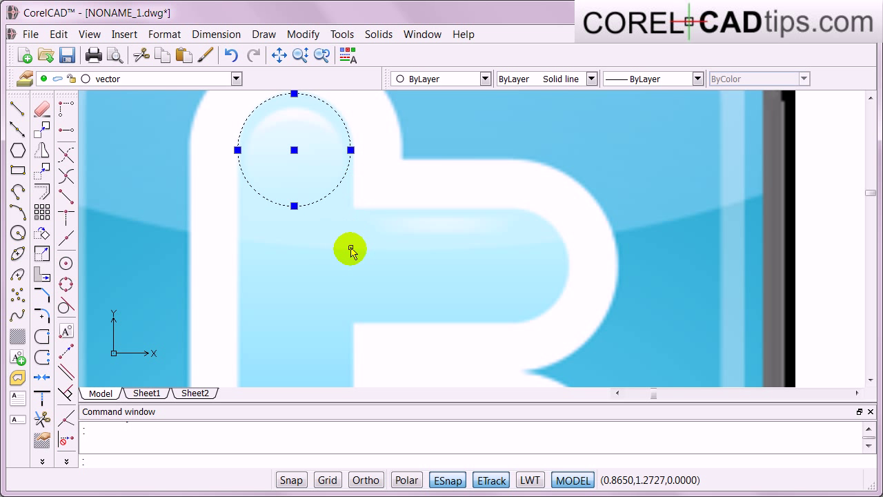
{"action": "key", "text": "Escape"}
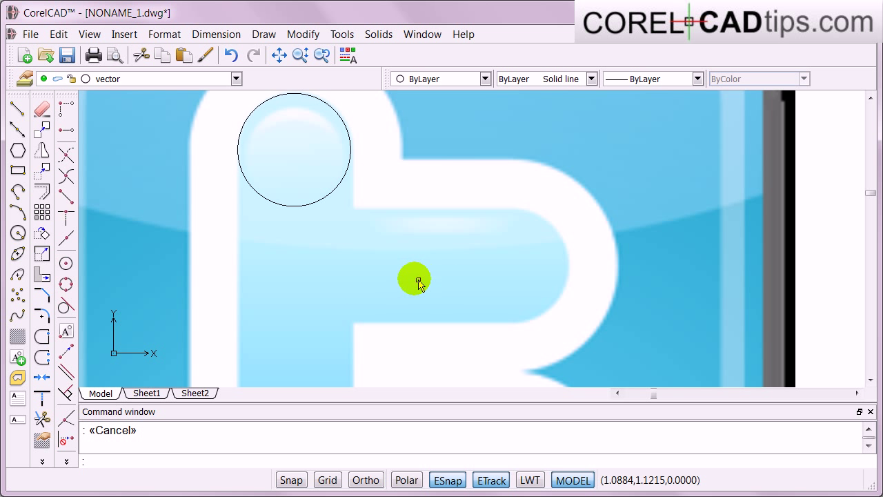
Reselect the circle and refine its radius to match the rounded top end.
{"action": "left_click", "coordinate": [311, 184]}
{"action": "left_click", "coordinate": [325, 198]}
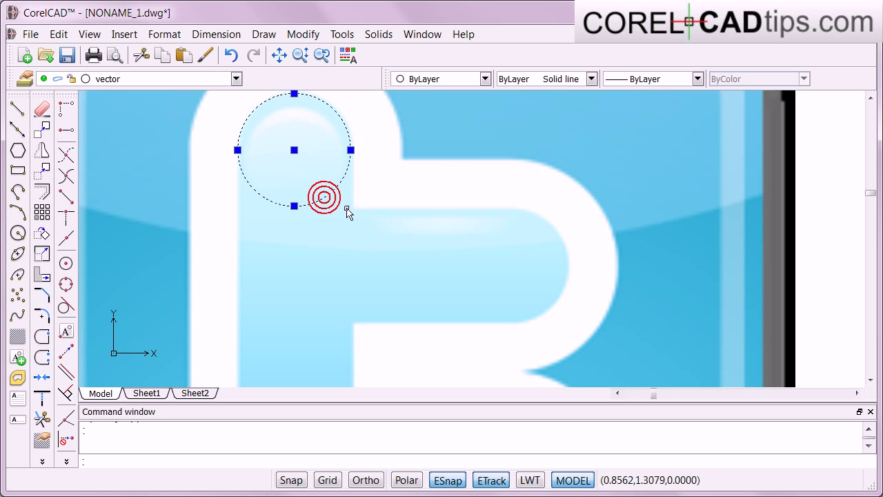
{"action": "scroll", "coordinate": [351, 150], "scroll_direction": "up", "scroll_amount": 3}
{"action": "left_click", "coordinate": [352, 144]}
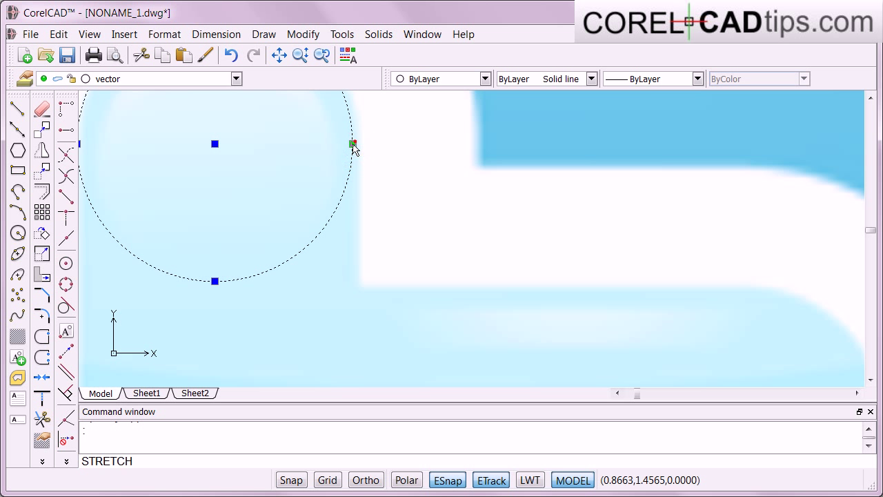
{"action": "scroll", "coordinate": [355, 179], "scroll_direction": "down", "scroll_amount": 5}
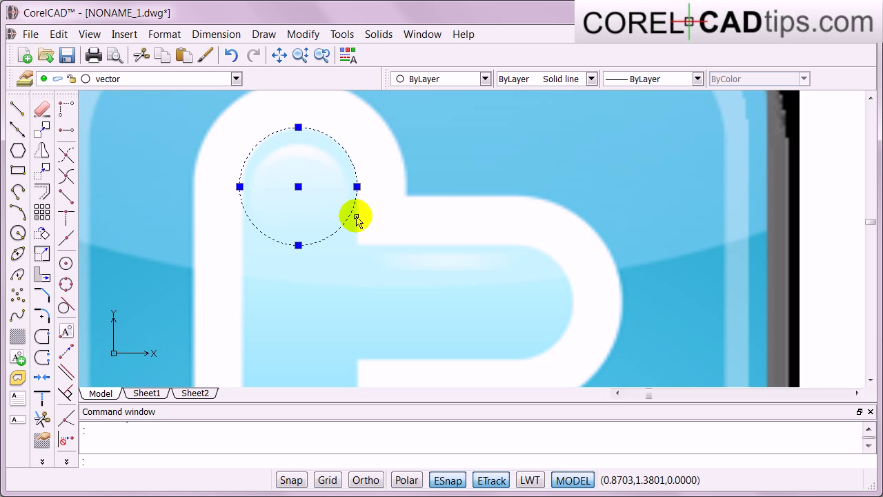
{"action": "left_click", "coordinate": [300, 240]}
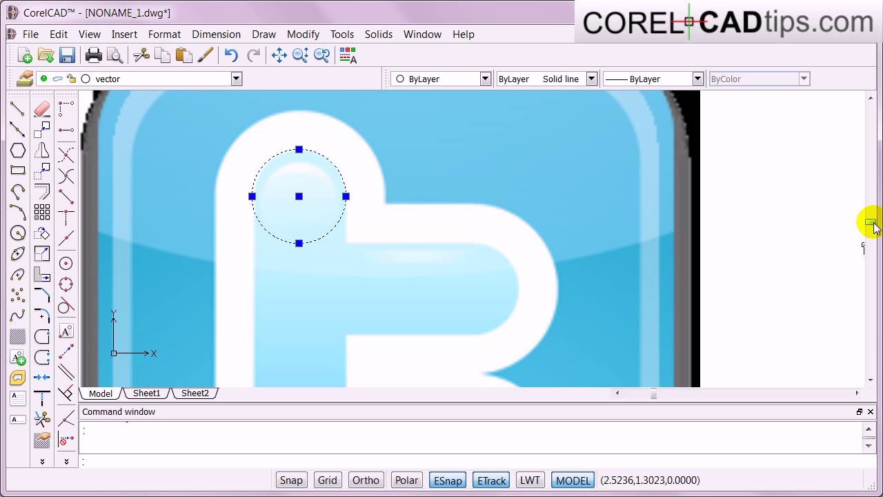
{"action": "left_click_drag", "start_coordinate": [871, 222], "coordinate": [873, 225]}
{"action": "key", "text": "Escape"}
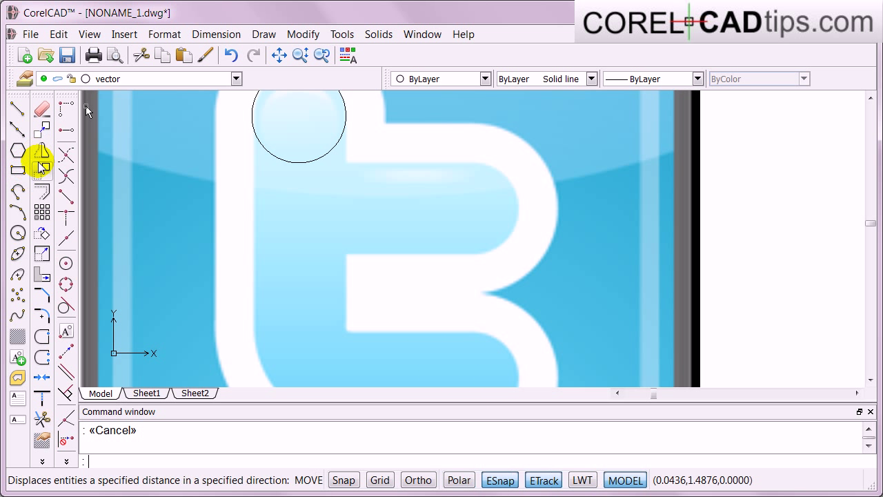
Copy the circle from its centre to the crossbar's right end and the 't' bottom end.
{"action": "left_click", "coordinate": [39, 136]}
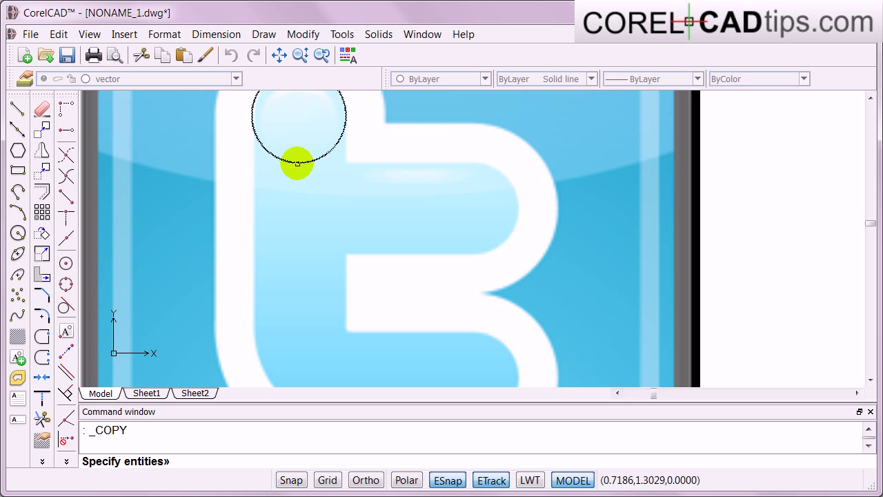
{"action": "left_click", "coordinate": [298, 164]}
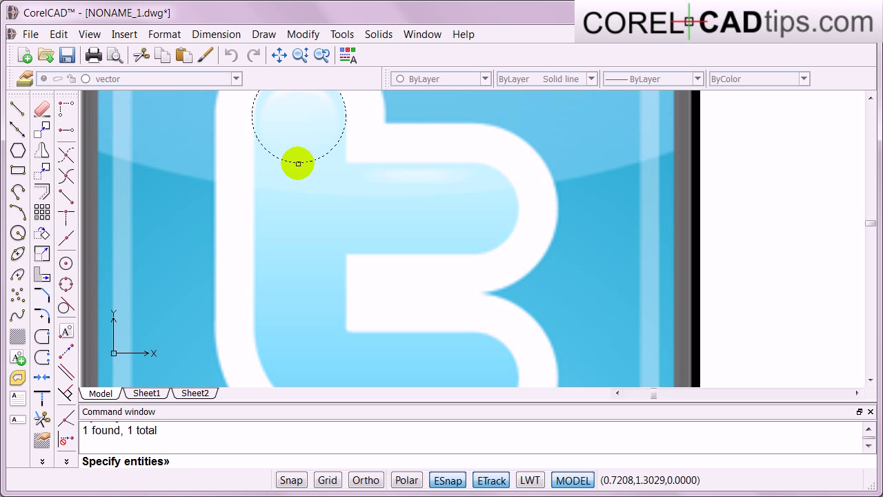
{"action": "right_click", "coordinate": [298, 163]}
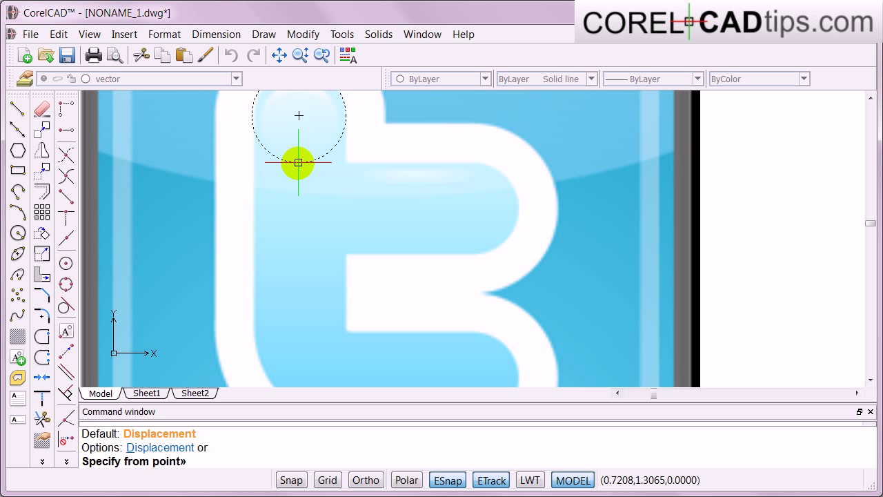
{"action": "left_click", "coordinate": [299, 115]}
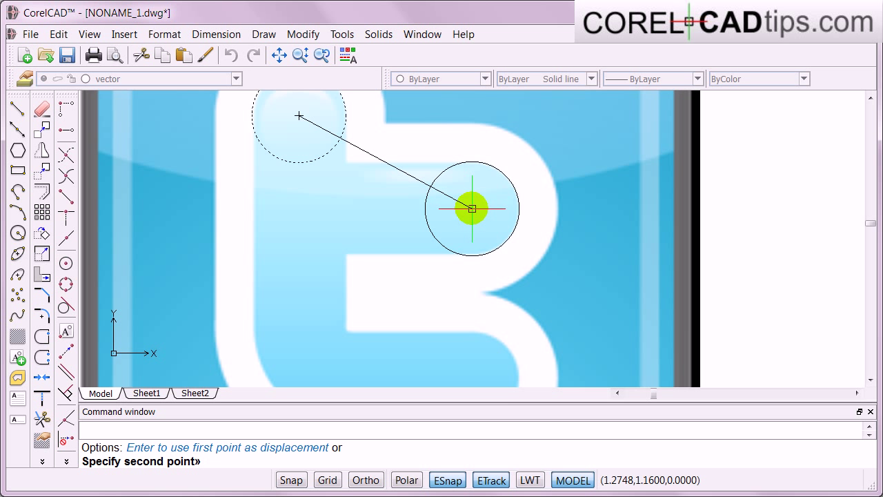
{"action": "left_click", "coordinate": [472, 209]}
{"action": "scroll", "coordinate": [470, 363], "scroll_direction": "down", "scroll_amount": 1}
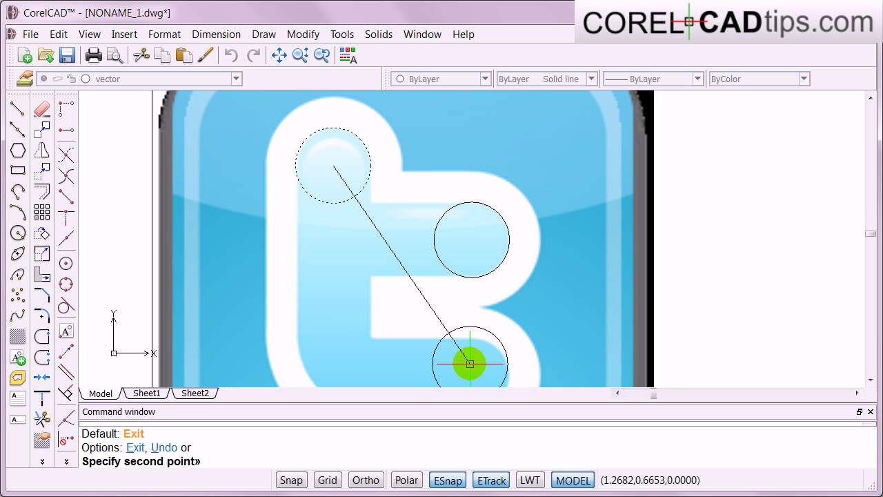
{"action": "scroll", "coordinate": [470, 364], "scroll_direction": "up", "scroll_amount": 1}
{"action": "scroll", "coordinate": [468, 369], "scroll_direction": "down", "scroll_amount": 1}
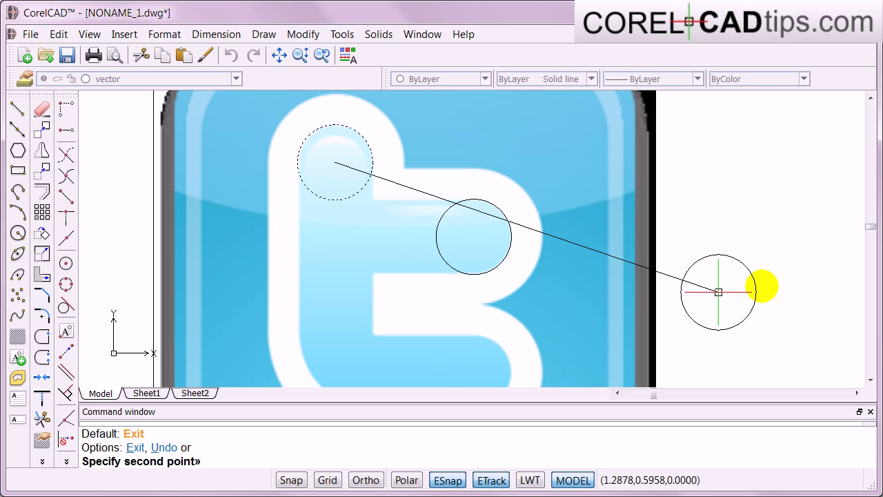
{"action": "left_click", "coordinate": [871, 380]}
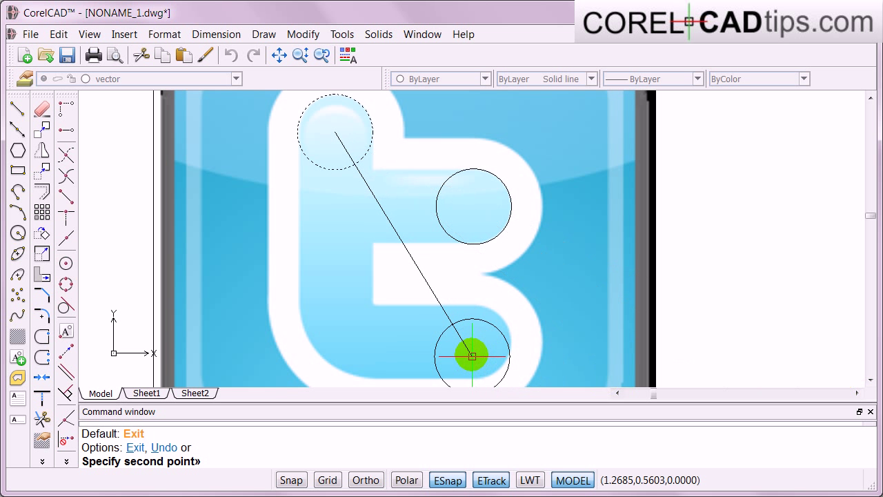
{"action": "left_click", "coordinate": [472, 343]}
{"action": "key", "text": "Escape"}
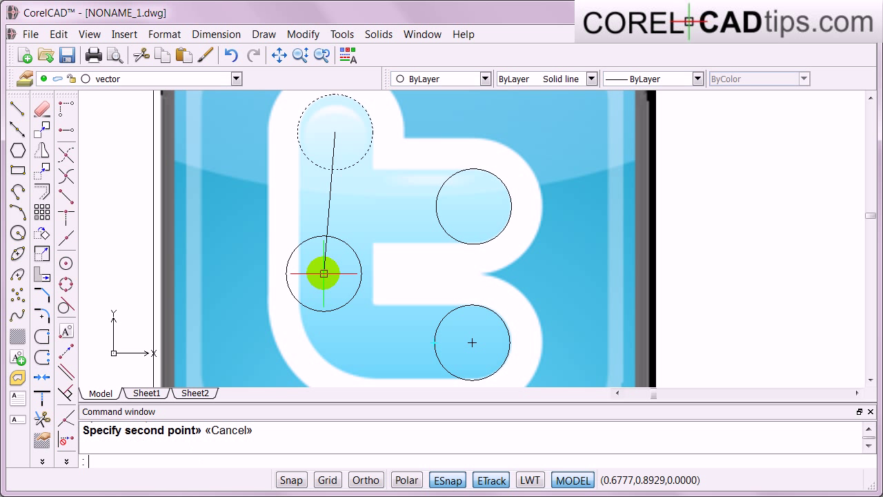
Draw a two-segment line from the middle circle's top, left to the stem, then up to the top circle.
{"action": "scroll", "coordinate": [366, 118], "scroll_direction": "up", "scroll_amount": 2}
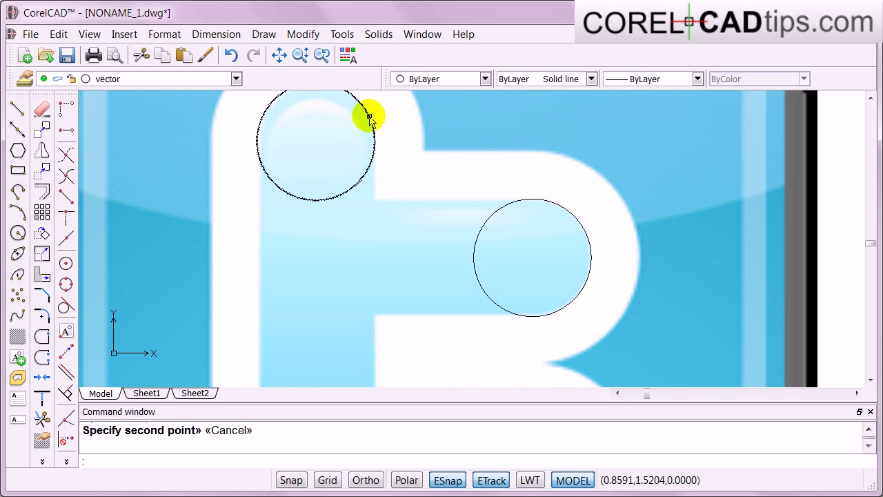
{"action": "scroll", "coordinate": [367, 118], "scroll_direction": "down", "scroll_amount": 1}
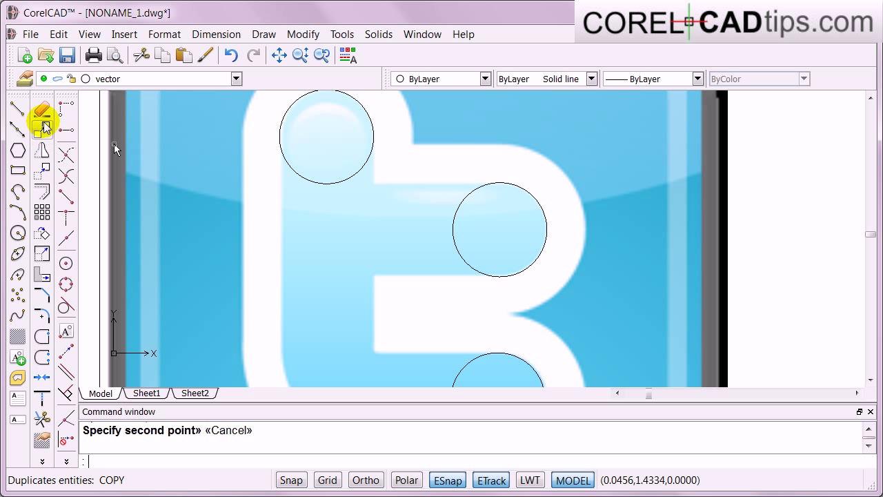
{"action": "left_click", "coordinate": [15, 107]}
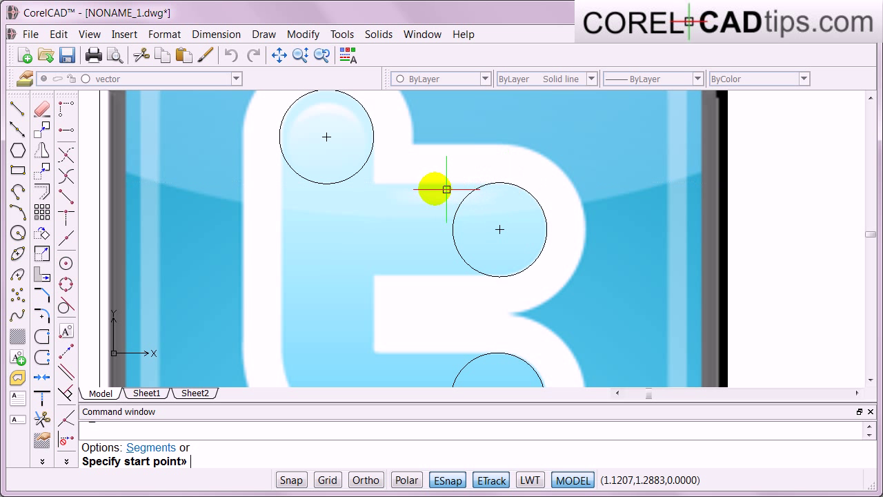
{"action": "left_click", "coordinate": [500, 182]}
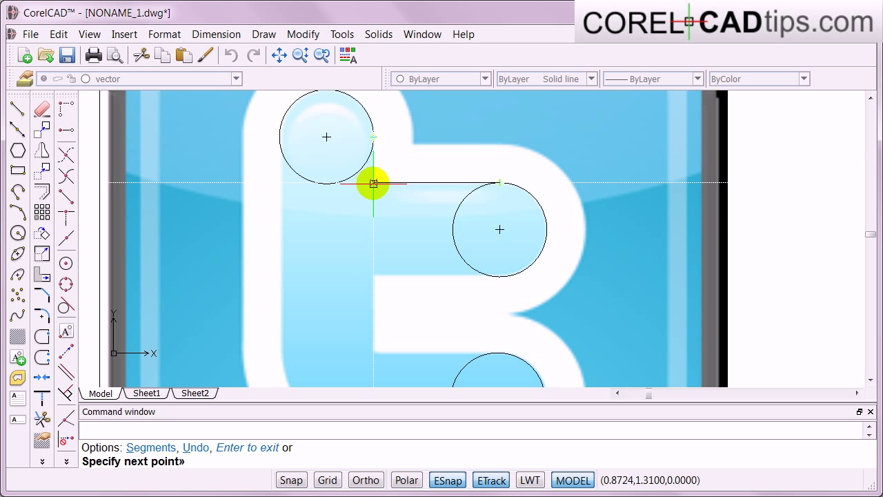
{"action": "left_click", "coordinate": [374, 183]}
{"action": "left_click", "coordinate": [374, 137]}
{"action": "key", "text": "Escape"}
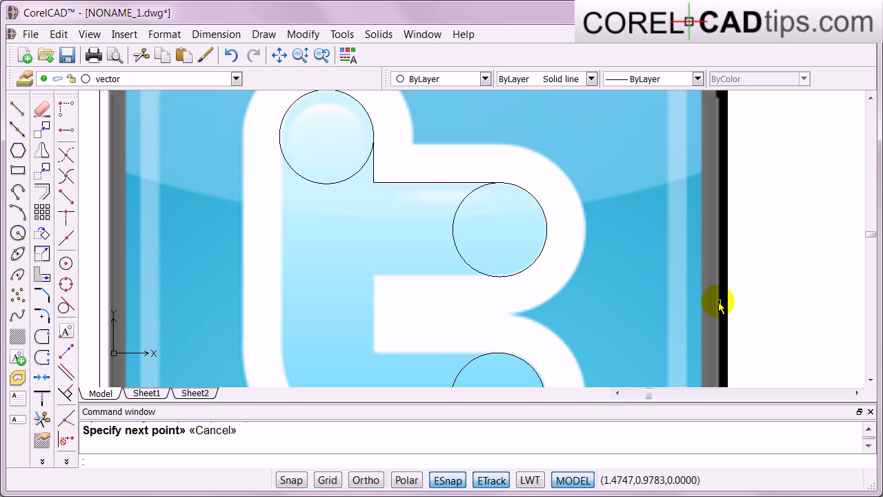
Draw a line from the middle circle's bottom left to the stem, down, then right to the bottom circle's top.
{"action": "left_click", "coordinate": [869, 378]}
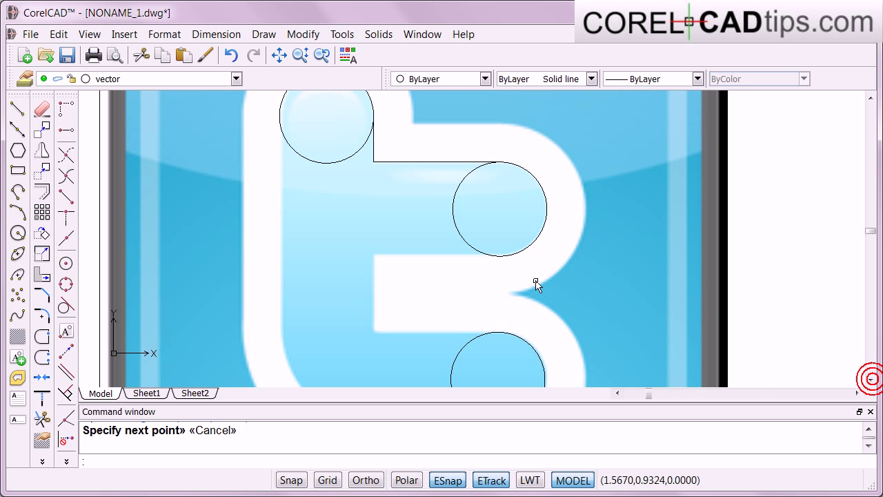
{"action": "left_click", "coordinate": [41, 107]}
{"action": "left_click", "coordinate": [17, 108]}
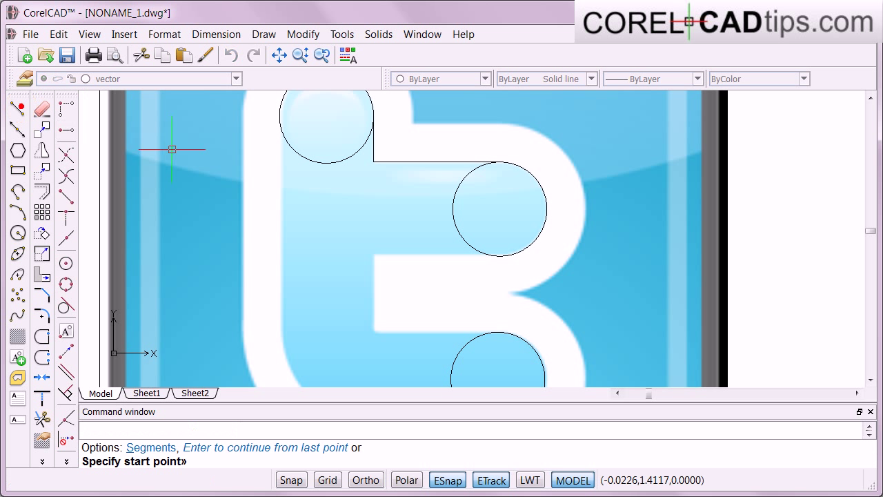
{"action": "left_click", "coordinate": [500, 256]}
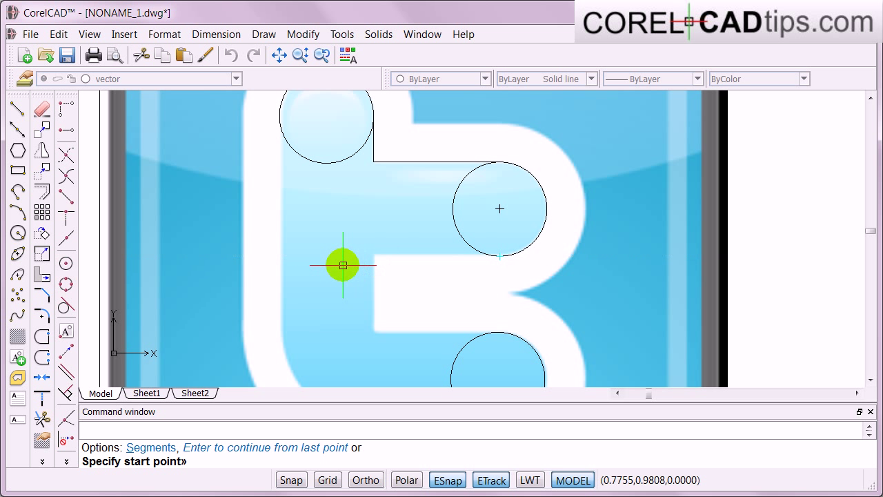
{"action": "left_click", "coordinate": [500, 256]}
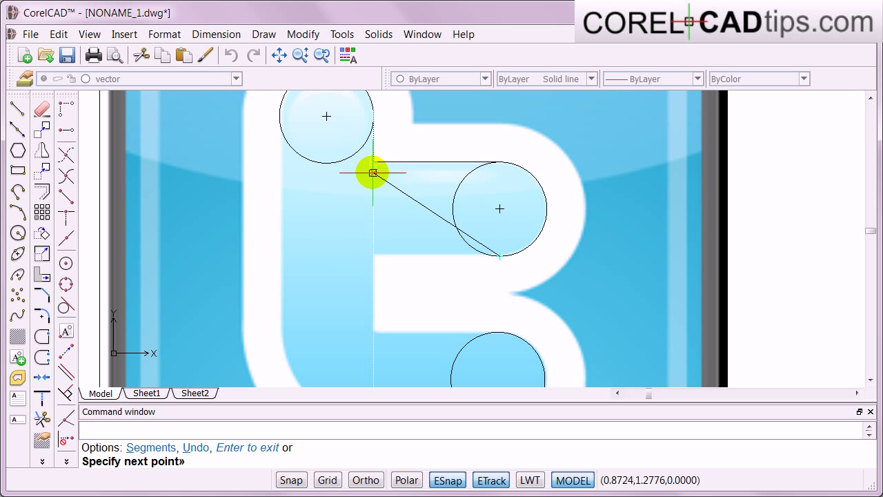
{"action": "left_click", "coordinate": [373, 256]}
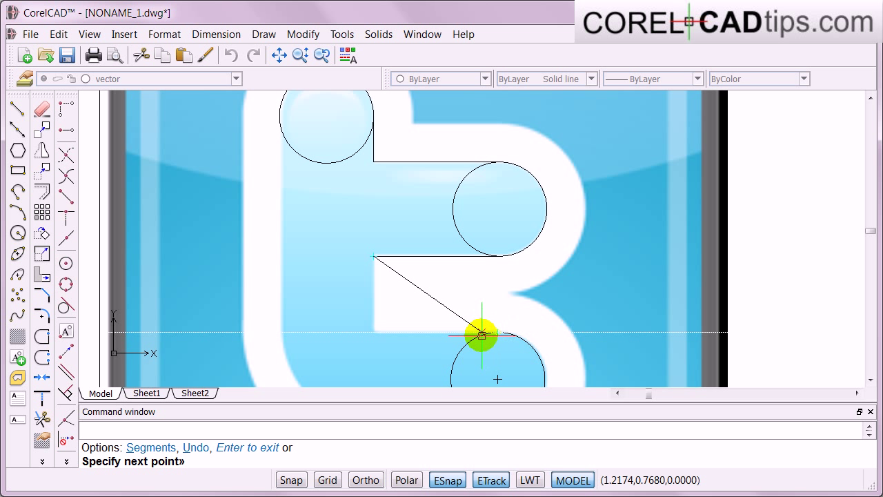
{"action": "left_click", "coordinate": [372, 333]}
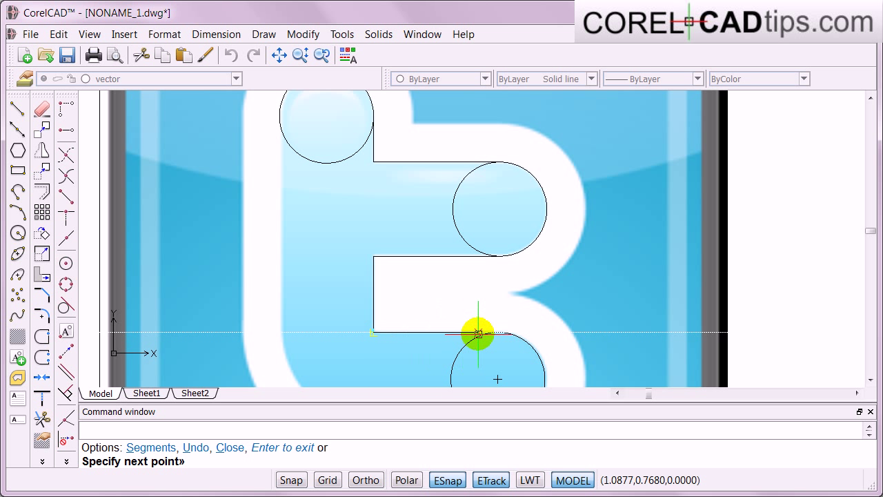
{"action": "left_click", "coordinate": [497, 332]}
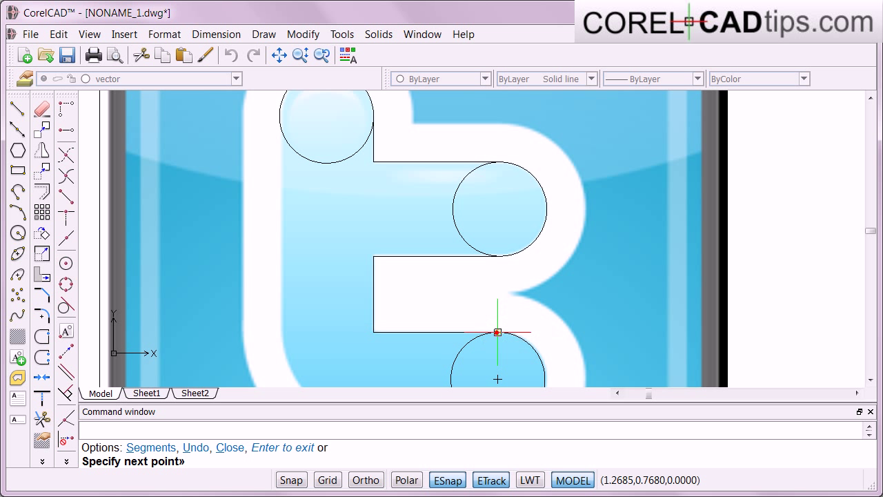
{"action": "key", "text": "Escape"}
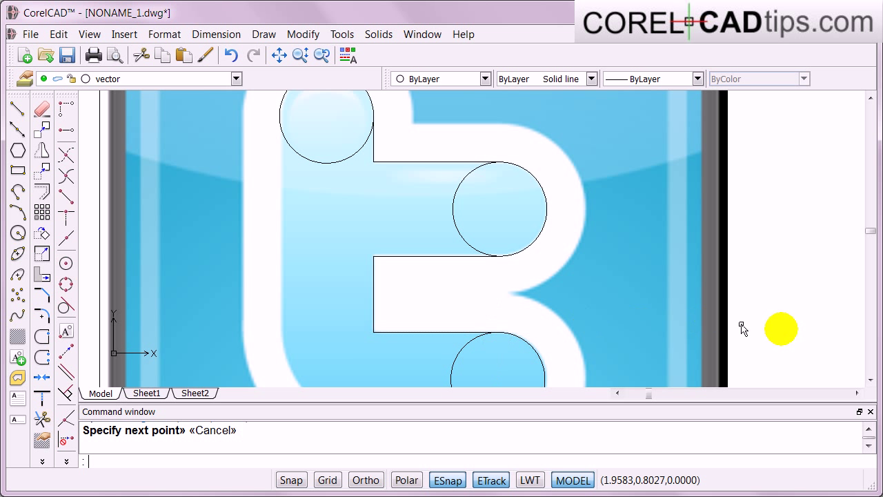
{"action": "left_click", "coordinate": [871, 380]}
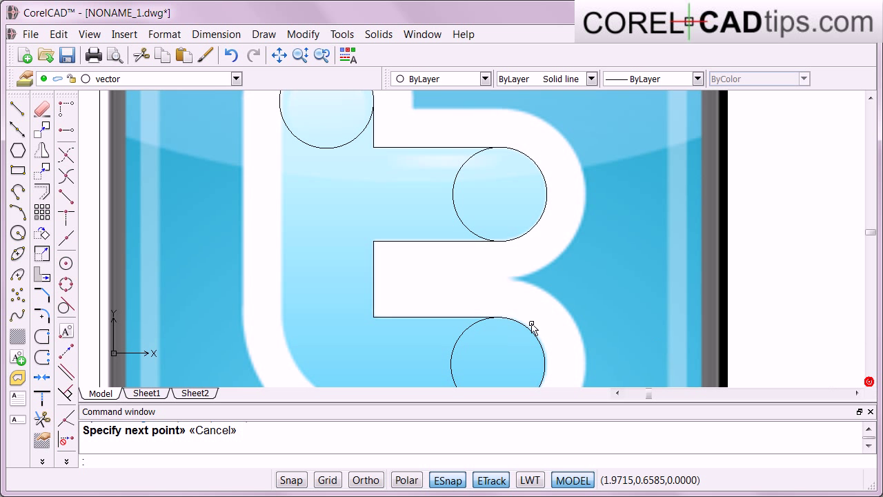
Draw a line from the top circle's left quadrant down the t's left edge, then along the base to the lower circle's bottom.
{"action": "scroll", "coordinate": [449, 315], "scroll_direction": "down", "scroll_amount": 1}
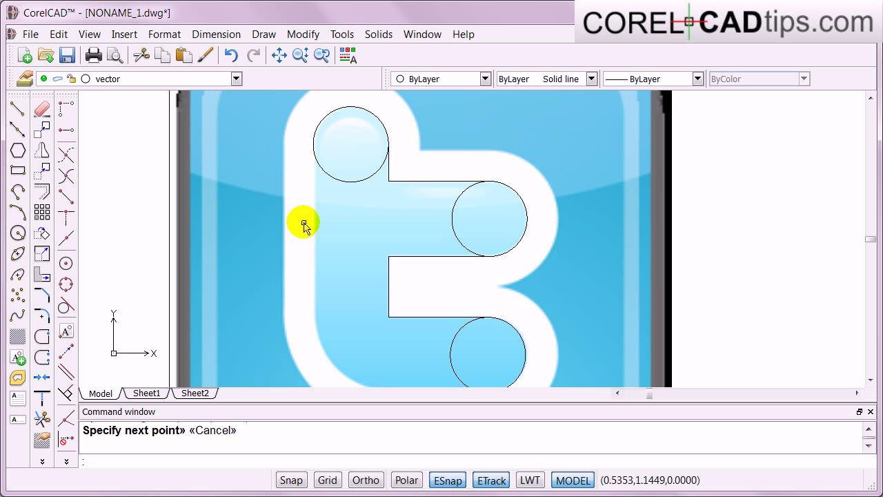
{"action": "scroll", "coordinate": [316, 216], "scroll_direction": "down", "scroll_amount": 1}
{"action": "scroll", "coordinate": [318, 224], "scroll_direction": "up", "scroll_amount": 1}
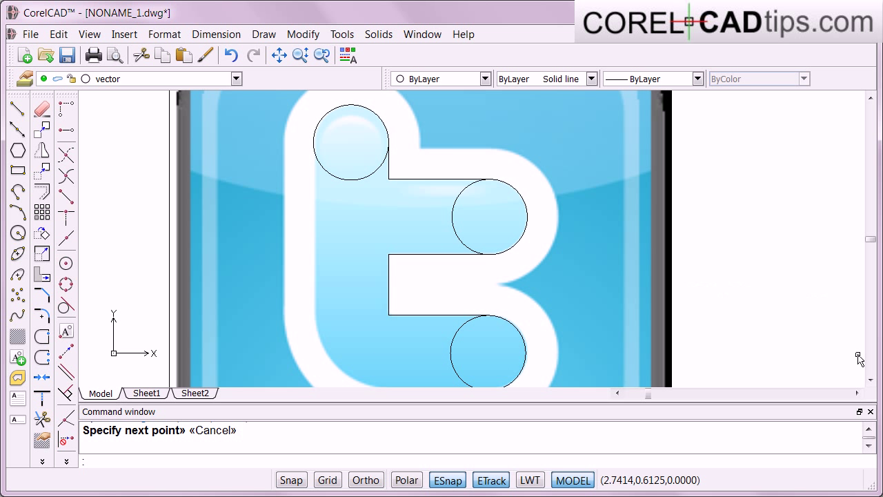
{"action": "left_click", "coordinate": [870, 379]}
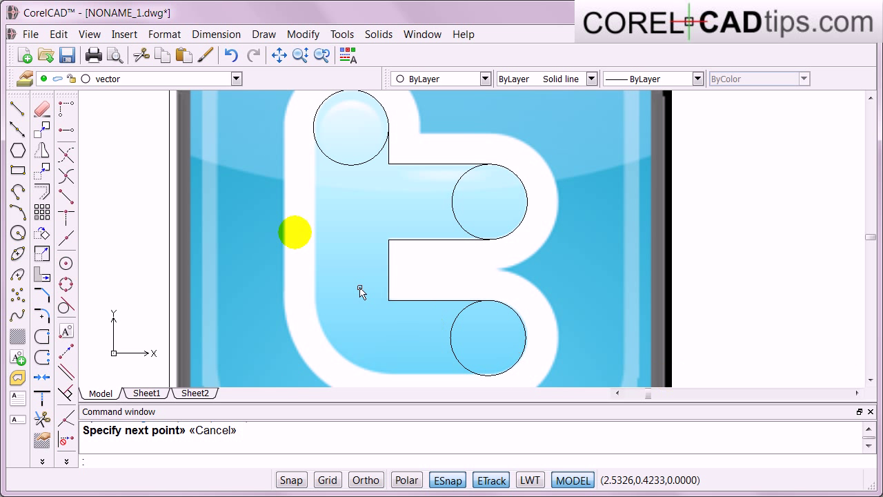
{"action": "left_click", "coordinate": [17, 109]}
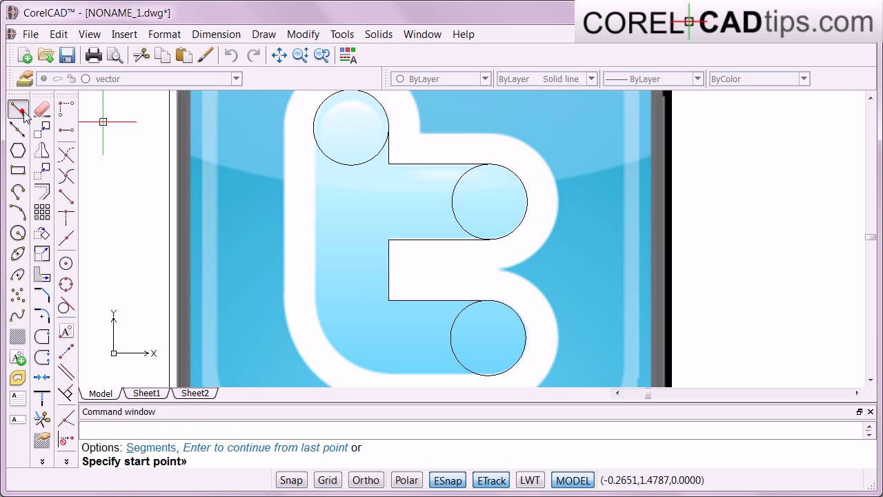
{"action": "left_click", "coordinate": [313, 127]}
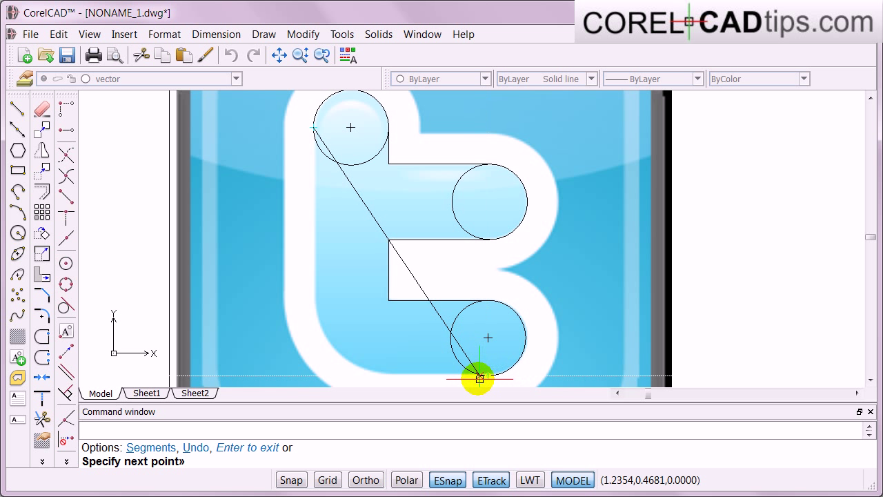
{"action": "left_click", "coordinate": [314, 377]}
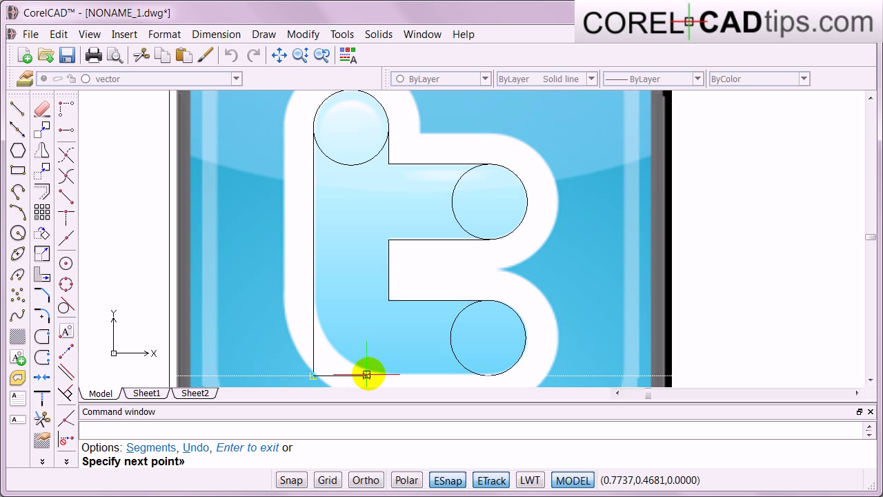
{"action": "left_click", "coordinate": [488, 376]}
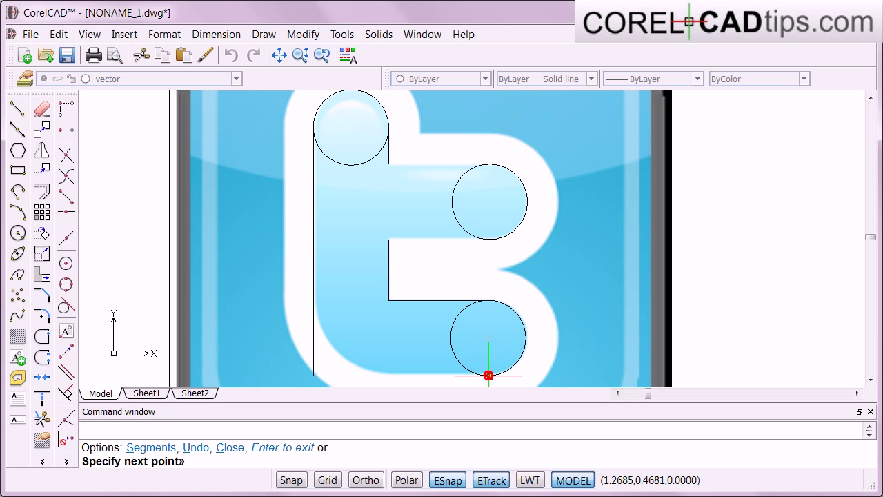
{"action": "key", "text": "Escape"}
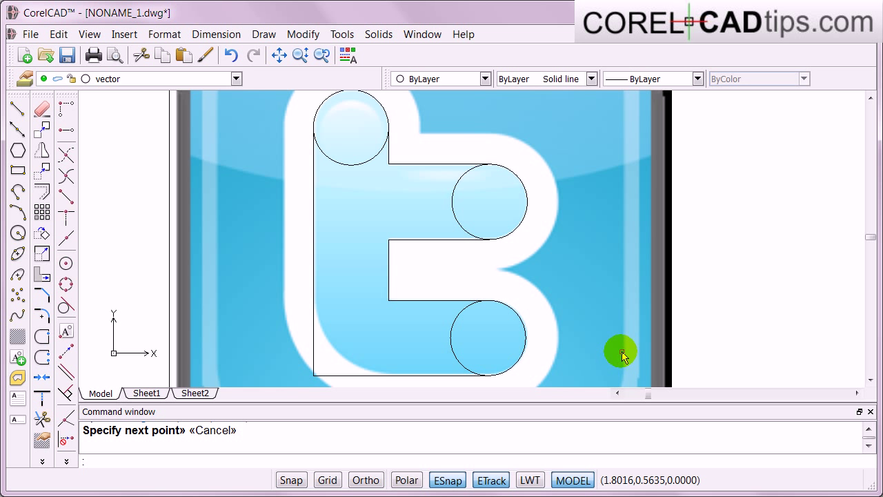
{"action": "scroll", "coordinate": [487, 375], "scroll_direction": "up", "scroll_amount": 4}
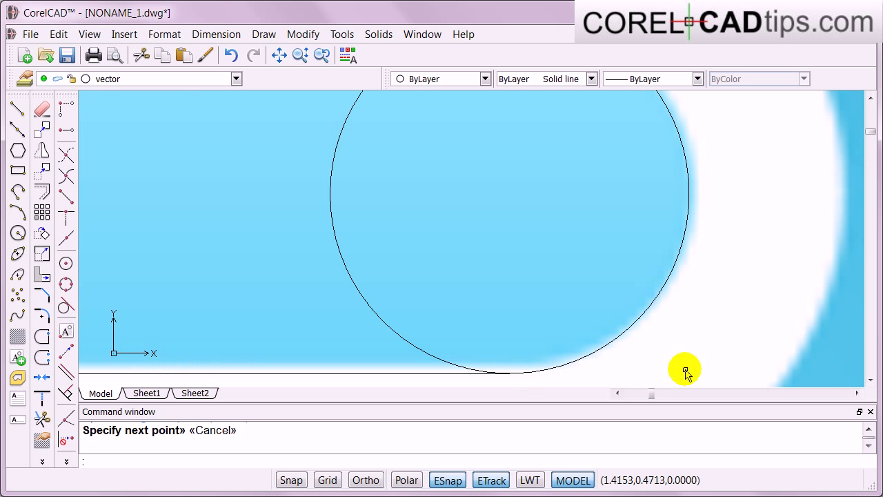
{"action": "scroll", "coordinate": [512, 379], "scroll_direction": "up", "scroll_amount": 3}
{"action": "scroll", "coordinate": [516, 359], "scroll_direction": "down", "scroll_amount": 2}
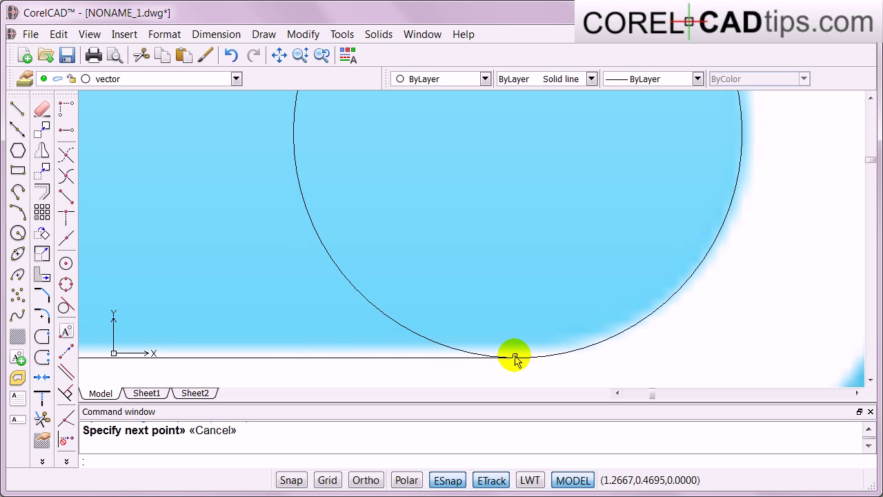
{"action": "scroll", "coordinate": [517, 359], "scroll_direction": "down", "scroll_amount": 4}
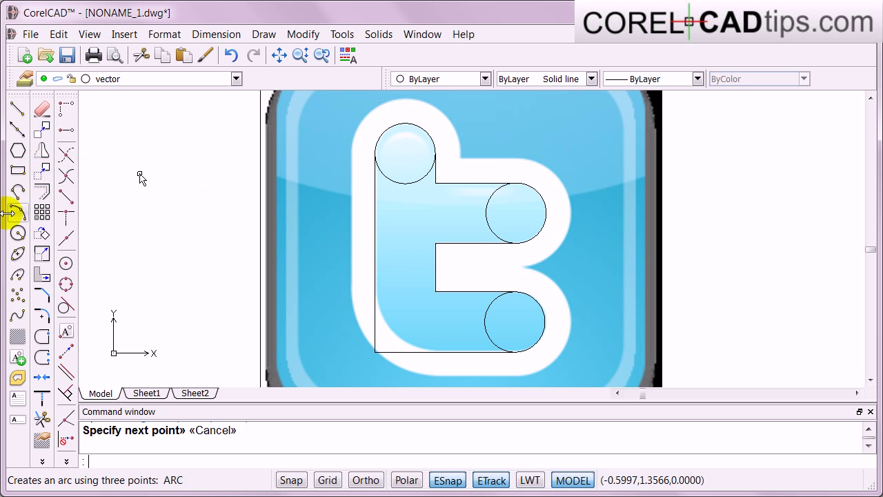
Trim the inner arcs of the top and lower circles, with all entities as cutting edges.
{"action": "left_click", "coordinate": [42, 419]}
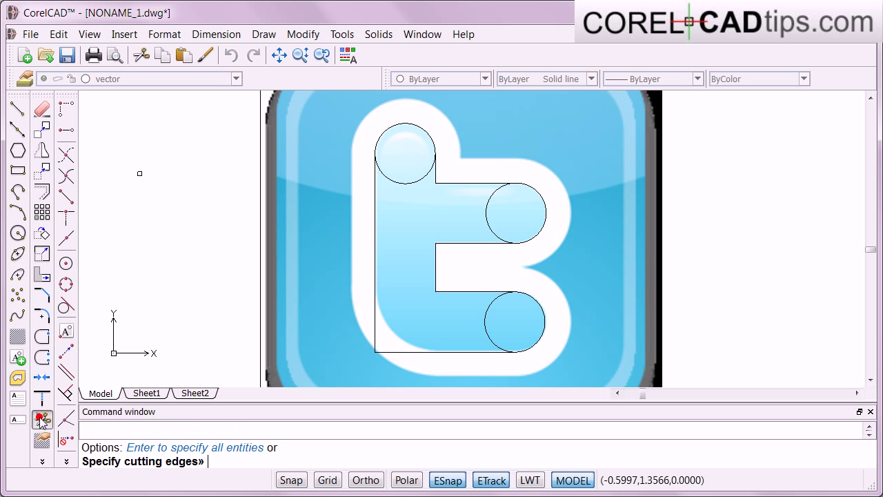
{"action": "key", "text": "Return"}
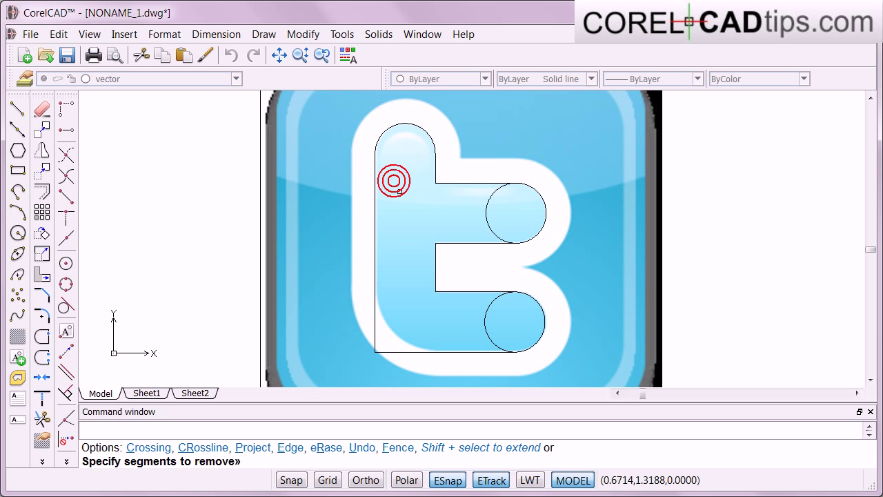
{"action": "left_click", "coordinate": [485, 213]}
{"action": "left_click", "coordinate": [485, 317]}
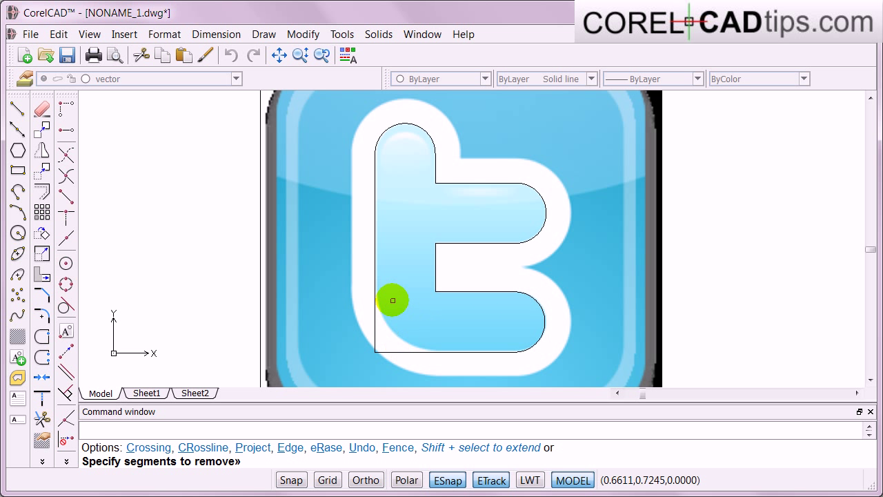
{"action": "scroll", "coordinate": [419, 371], "scroll_direction": "up", "scroll_amount": 2}
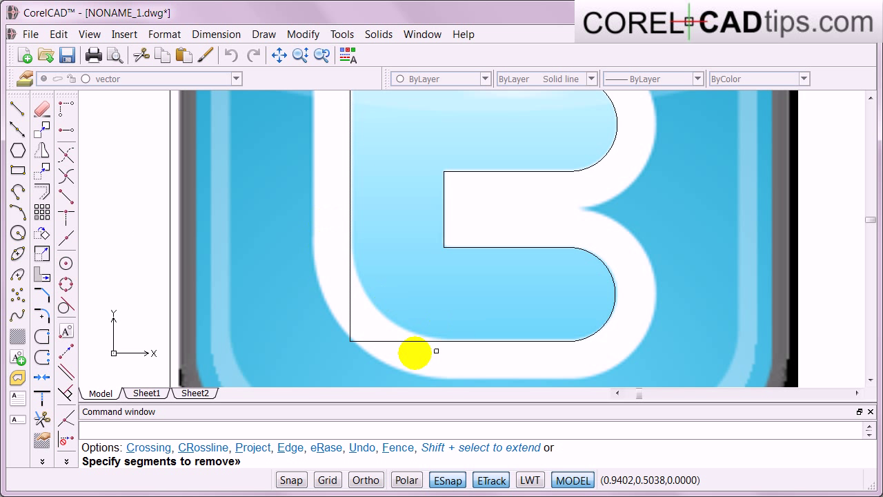
Fillet the left edge and base with radius 0.1, then undo that rounding.
{"action": "left_click", "coordinate": [43, 316]}
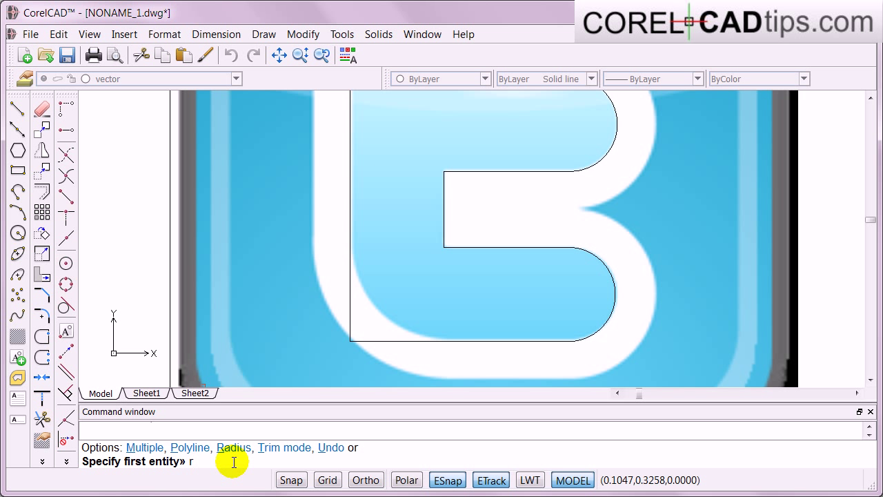
{"action": "key", "text": "Return"}
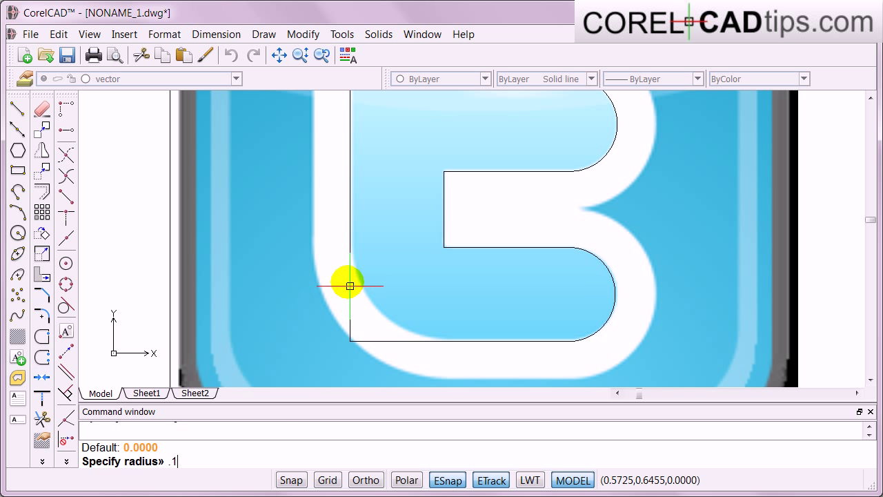
{"action": "key", "text": "Return"}
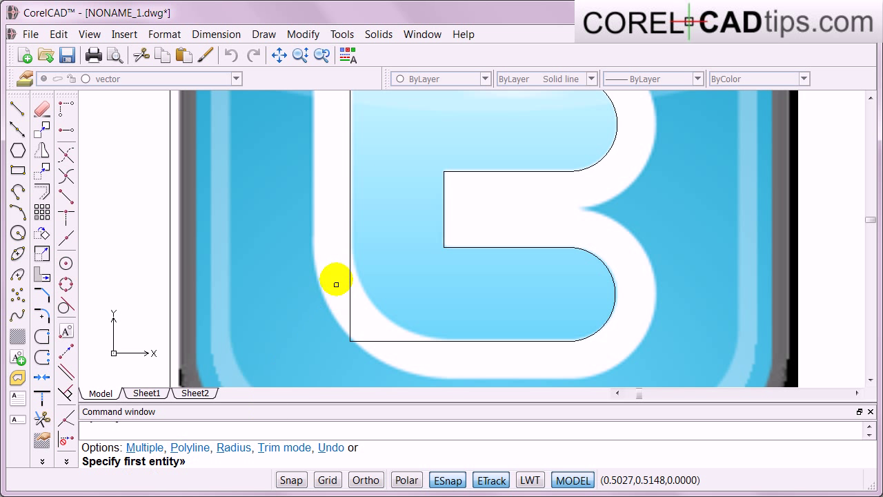
{"action": "left_click", "coordinate": [350, 248]}
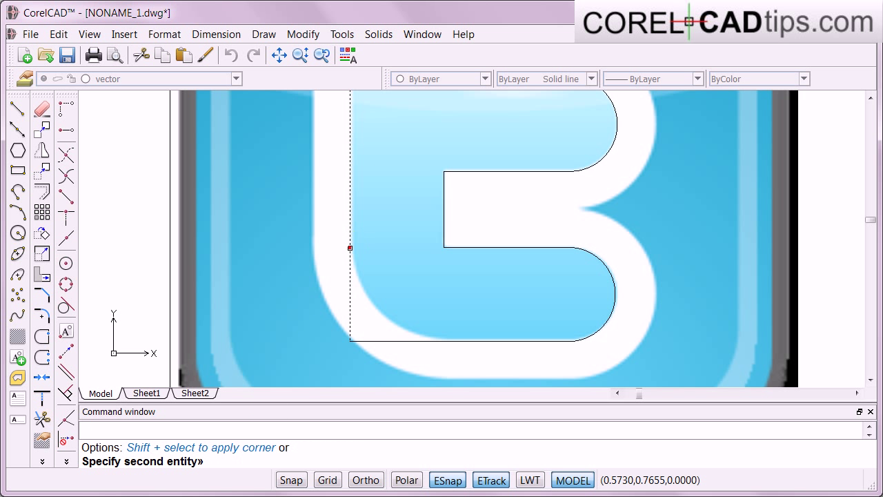
{"action": "left_click", "coordinate": [401, 341]}
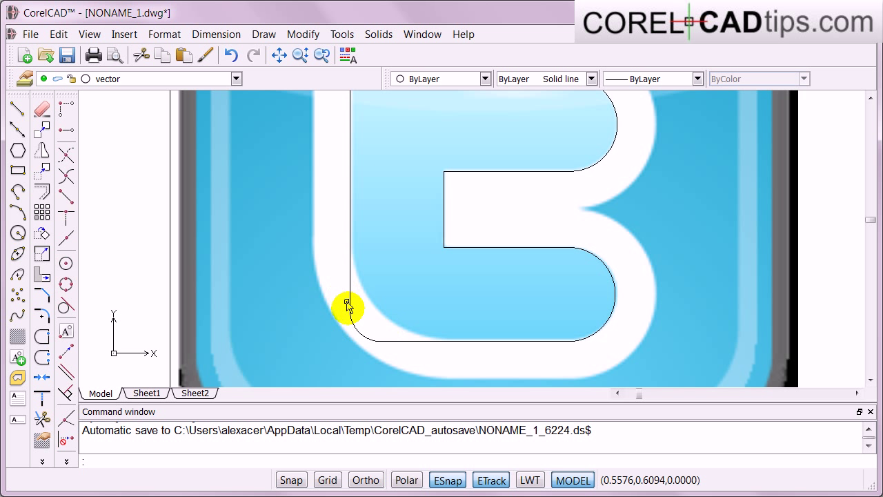
{"action": "left_click", "coordinate": [58, 34]}
{"action": "left_click", "coordinate": [69, 54]}
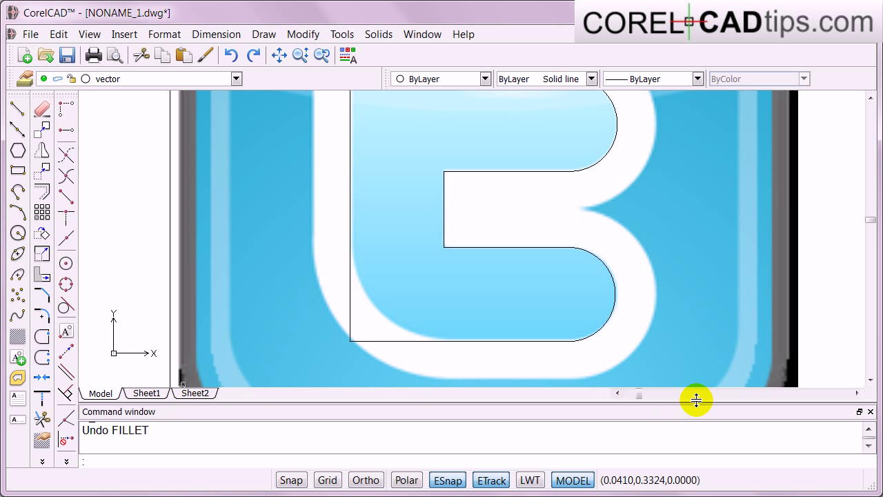
Retry filleting the left edge and bottom edge with a radius of 3.
{"action": "left_click", "coordinate": [868, 432]}
{"action": "left_click", "coordinate": [868, 432]}
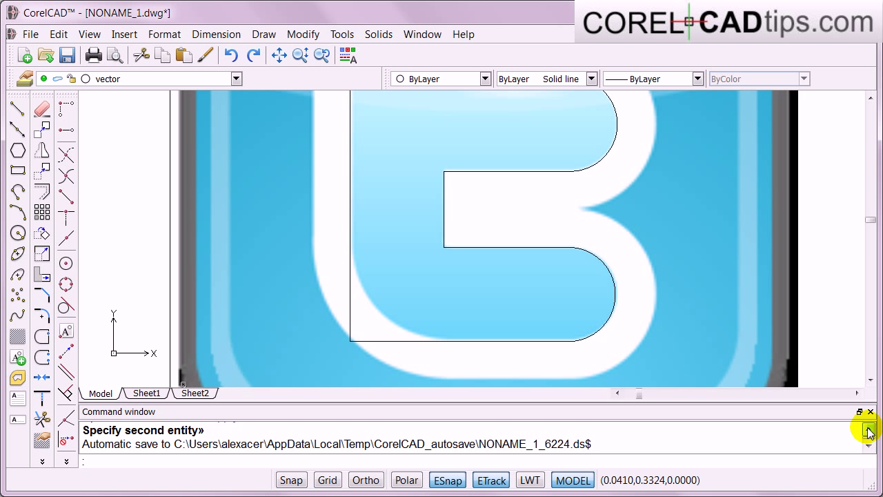
{"action": "left_click", "coordinate": [869, 430]}
{"action": "left_click", "coordinate": [869, 445]}
{"action": "left_click", "coordinate": [869, 446]}
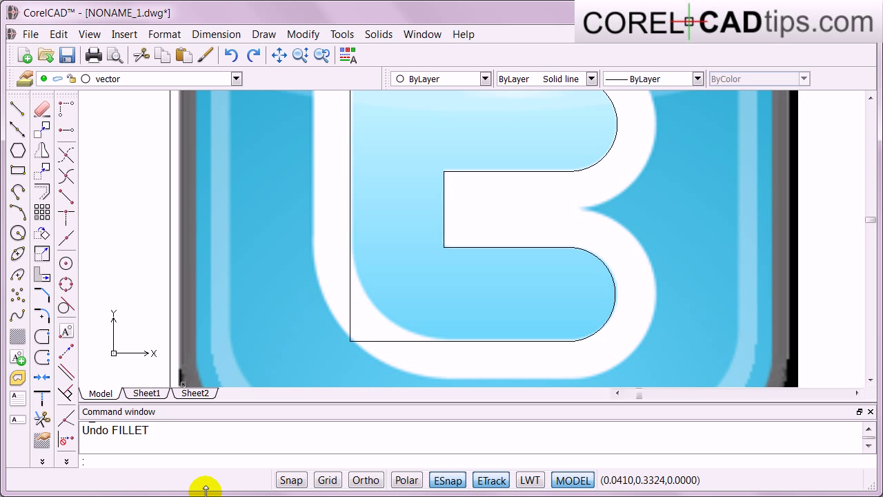
{"action": "left_click", "coordinate": [42, 315]}
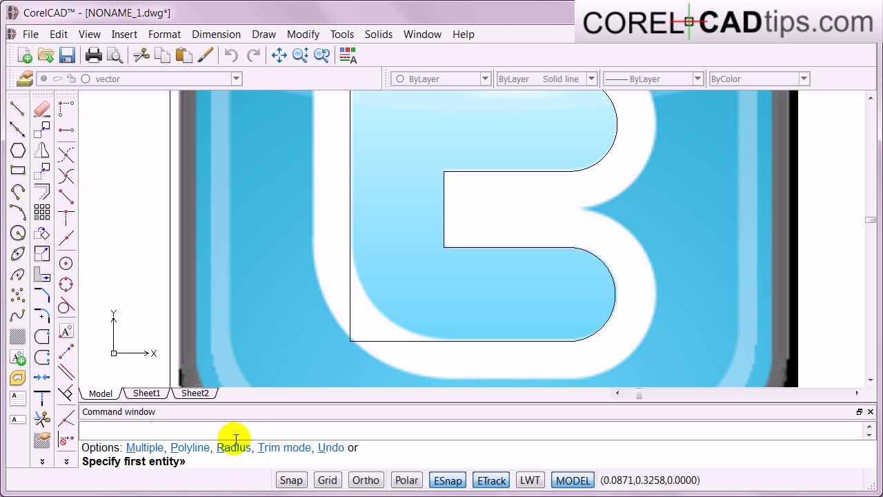
{"action": "key", "text": "Return"}
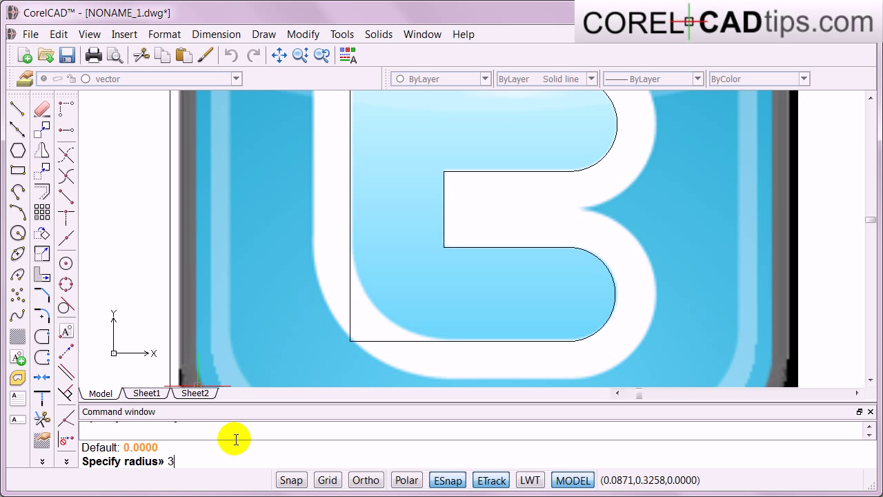
{"action": "key", "text": "Return"}
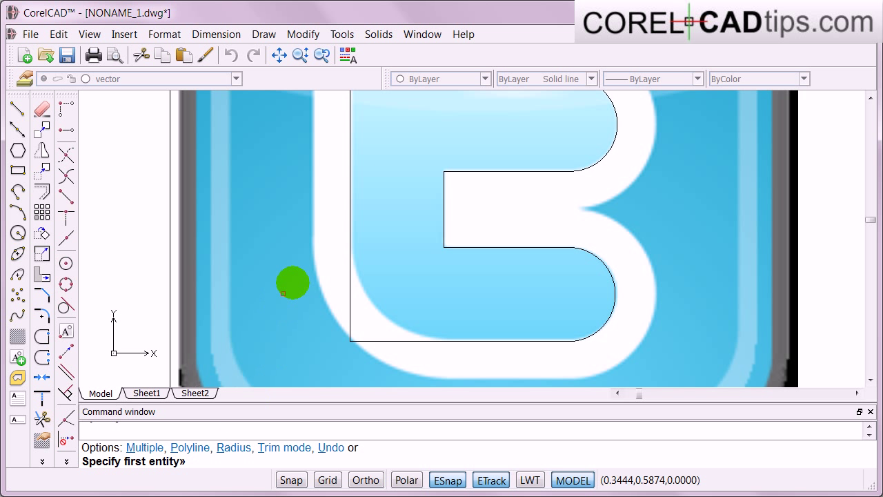
{"action": "left_click", "coordinate": [349, 216]}
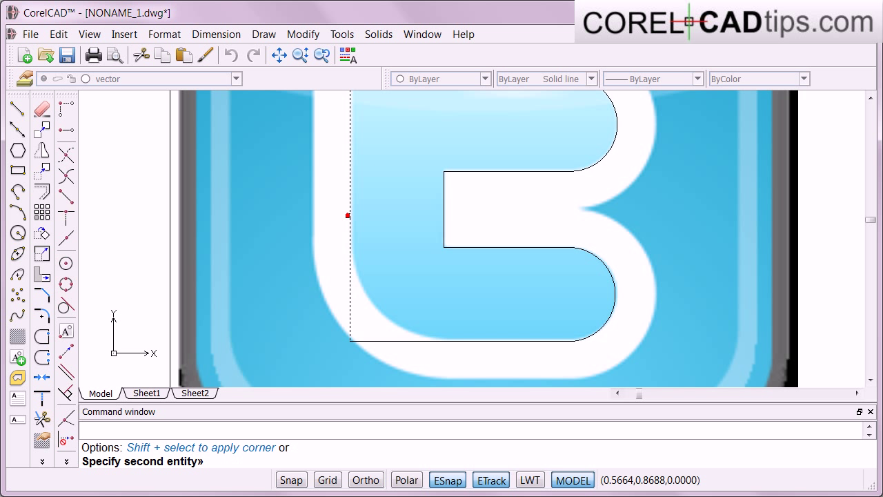
{"action": "left_click", "coordinate": [414, 341]}
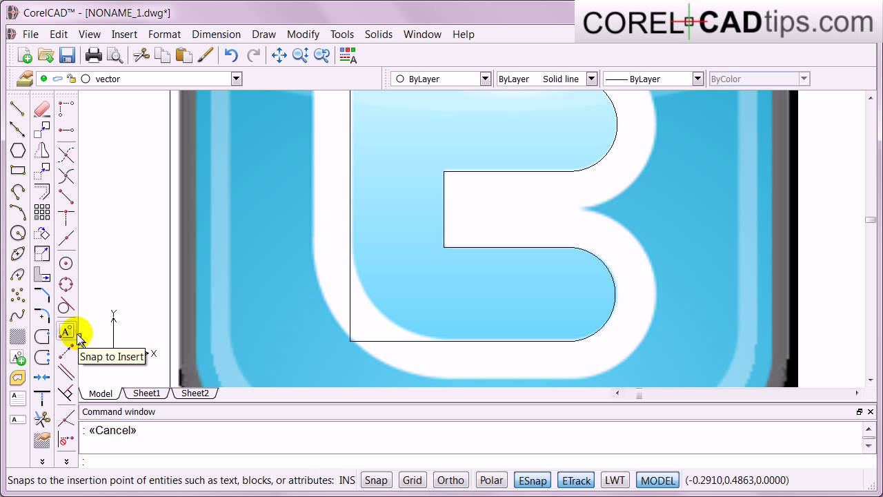
Fillet the left vertical edge and bottom edge with a 0.3 radius.
{"action": "left_click", "coordinate": [37, 317]}
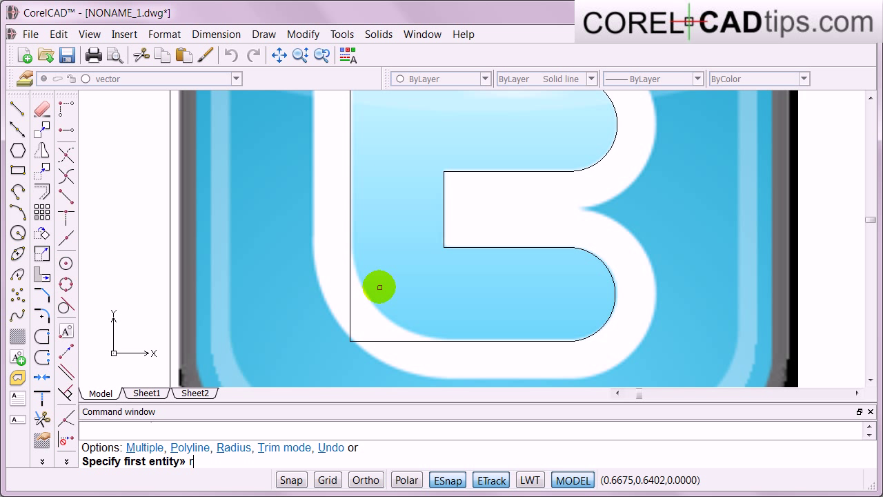
{"action": "key", "text": "Return"}
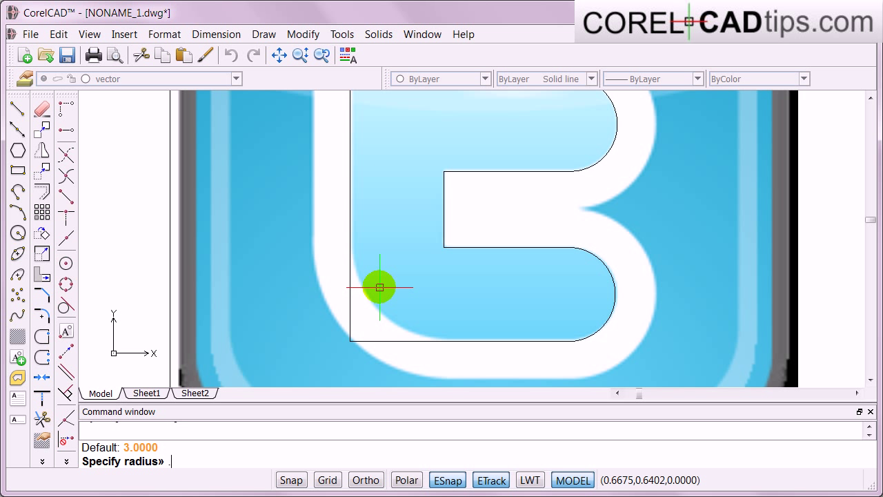
{"action": "key", "text": "Return"}
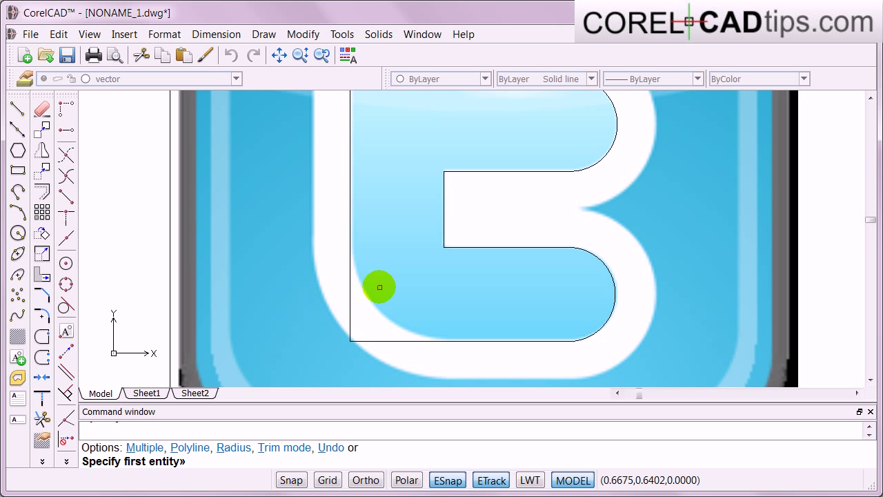
{"action": "left_click", "coordinate": [349, 242]}
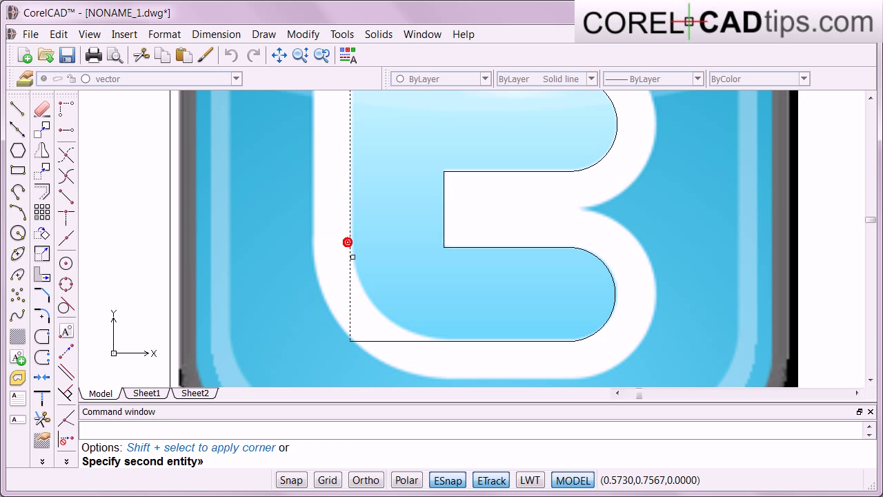
{"action": "left_click", "coordinate": [431, 341]}
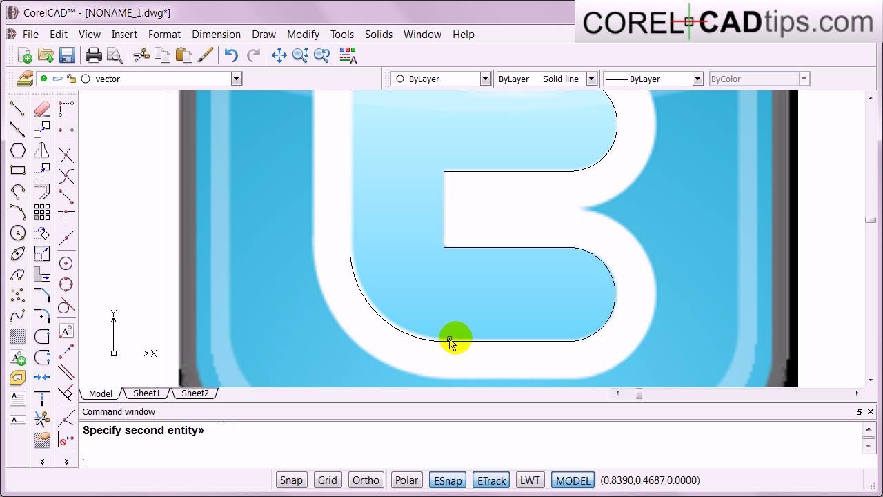
Zoom and pan to recentre the logo, then cancel the unfinished Fillet prompt.
{"action": "scroll", "coordinate": [469, 339], "scroll_direction": "down", "scroll_amount": 1}
{"action": "scroll", "coordinate": [504, 231], "scroll_direction": "down", "scroll_amount": 2}
{"action": "scroll", "coordinate": [487, 222], "scroll_direction": "up", "scroll_amount": 2}
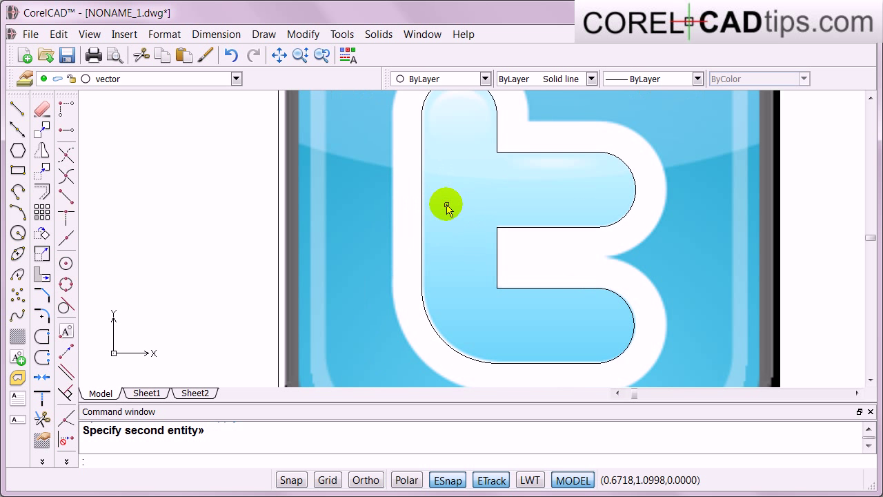
{"action": "scroll", "coordinate": [449, 205], "scroll_direction": "down", "scroll_amount": 1}
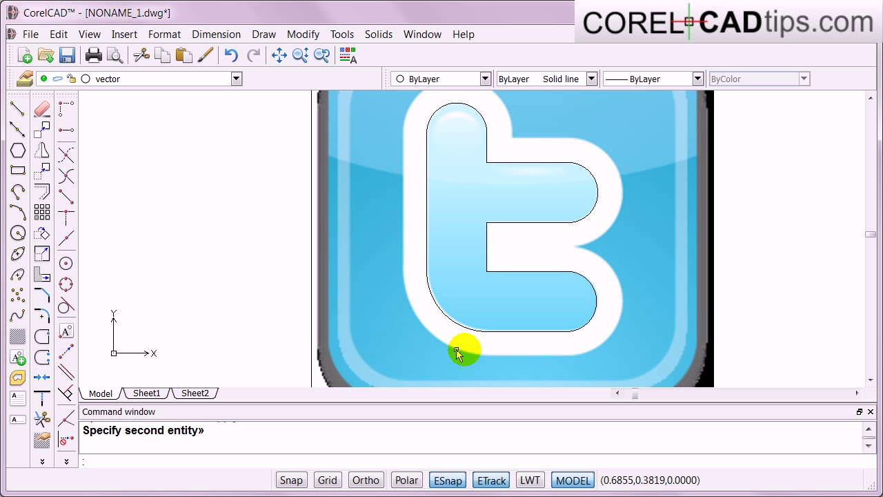
{"action": "scroll", "coordinate": [453, 338], "scroll_direction": "up", "scroll_amount": 1}
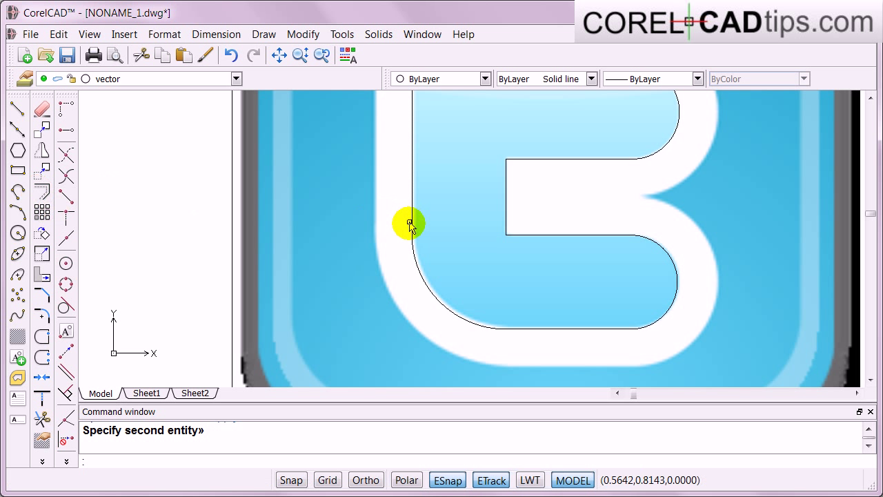
{"action": "scroll", "coordinate": [402, 232], "scroll_direction": "down", "scroll_amount": 1}
{"action": "scroll", "coordinate": [428, 187], "scroll_direction": "down", "scroll_amount": 3}
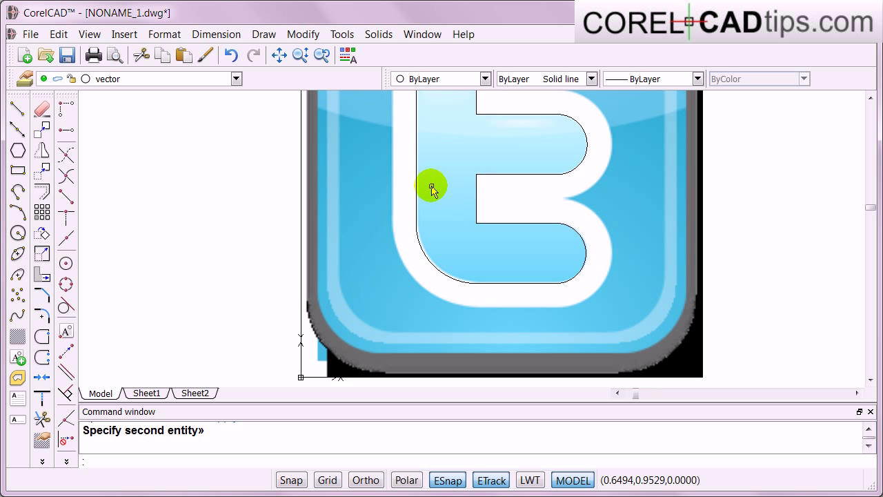
{"action": "scroll", "coordinate": [359, 201], "scroll_direction": "up", "scroll_amount": 3}
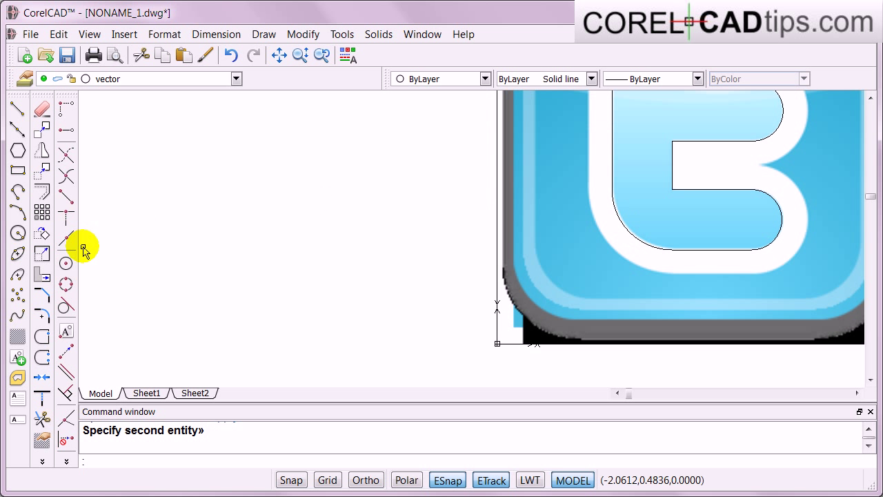
{"action": "scroll", "coordinate": [662, 157], "scroll_direction": "up", "scroll_amount": 1}
{"action": "mouse_move", "coordinate": [636, 158]}
{"action": "middle_mouse_down"}
{"action": "mouse_move", "coordinate": [625, 162]}
{"action": "mouse_move", "coordinate": [613, 232]}
{"action": "middle_mouse_up"}
{"action": "key", "text": "Escape"}
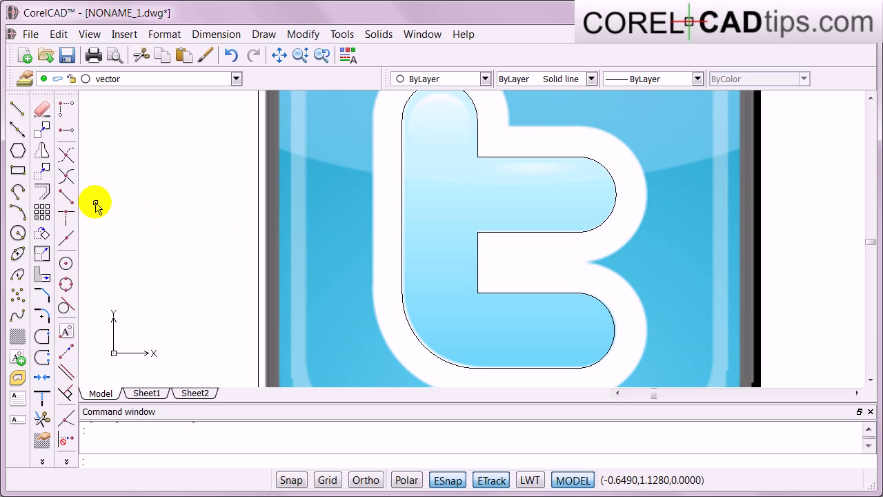
Offset the left edge outward, with distance picked from the outline to the white border's outer edge.
{"action": "left_click", "coordinate": [41, 195]}
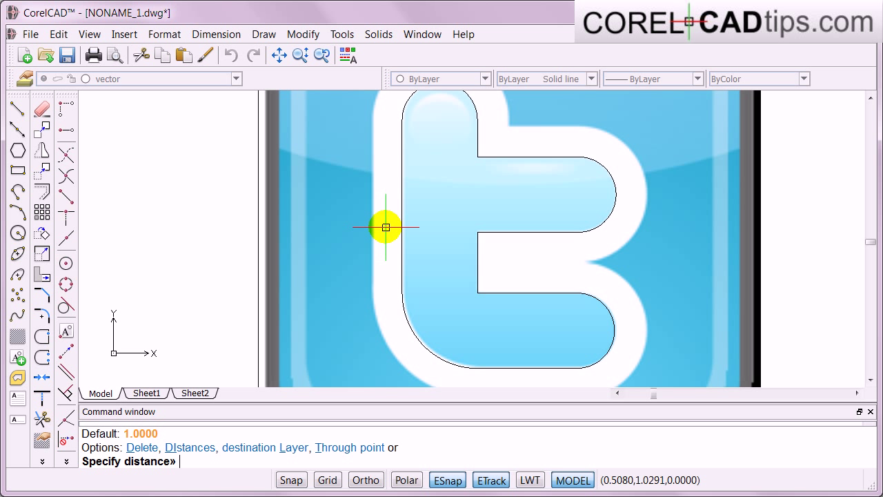
{"action": "scroll", "coordinate": [394, 205], "scroll_direction": "up", "scroll_amount": 2}
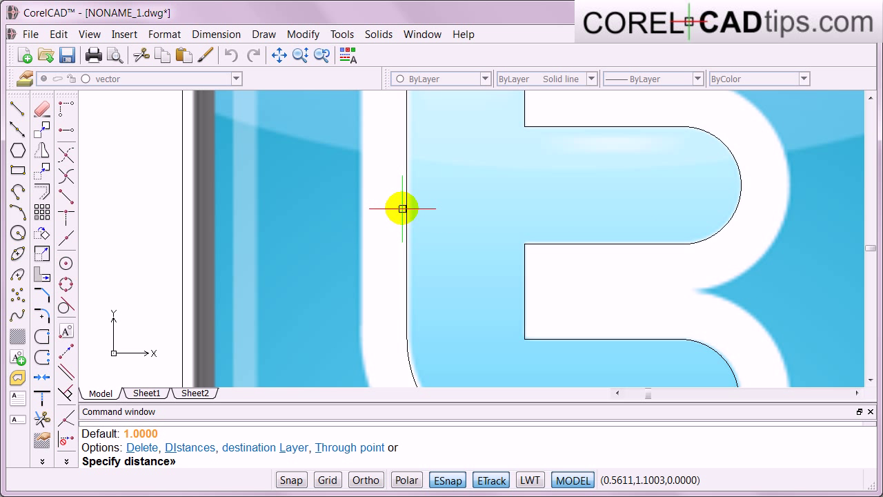
{"action": "left_click", "coordinate": [406, 203]}
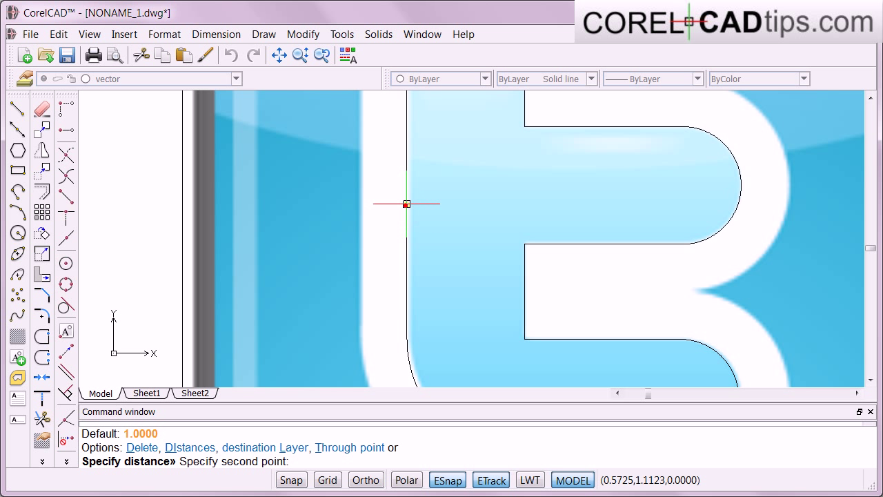
{"action": "left_click", "coordinate": [359, 204]}
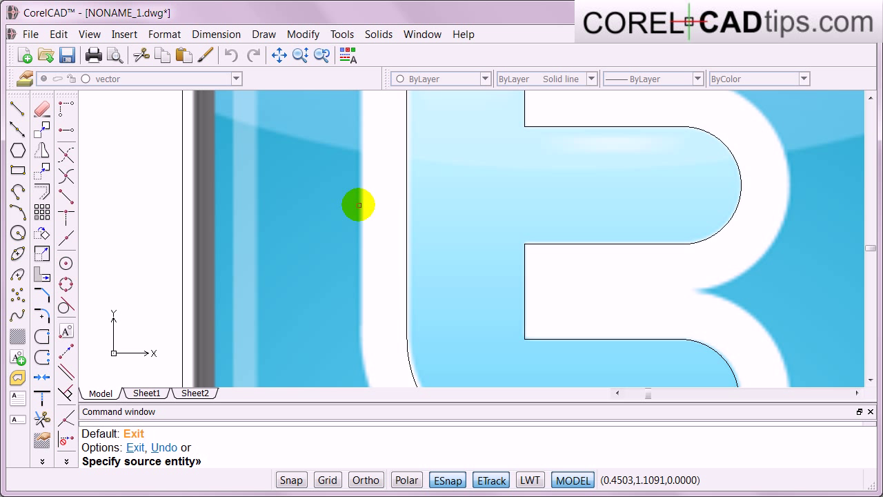
{"action": "scroll", "coordinate": [409, 263], "scroll_direction": "down", "scroll_amount": 2}
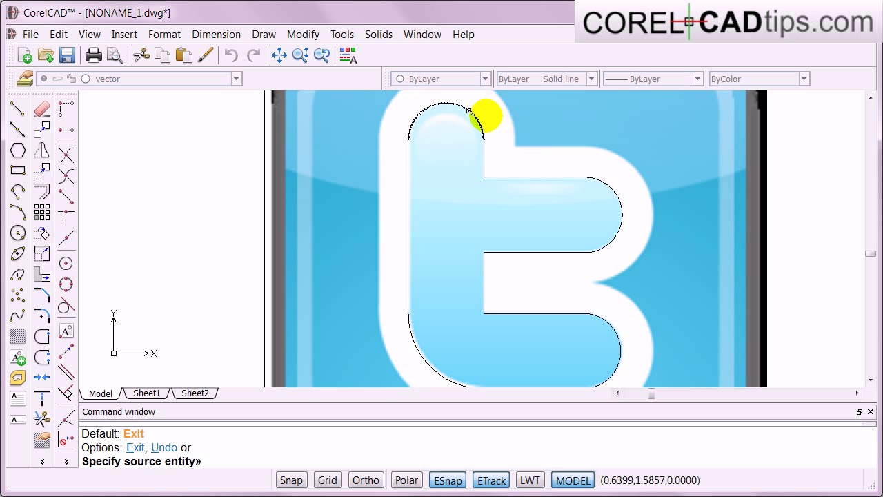
{"action": "left_click", "coordinate": [407, 243]}
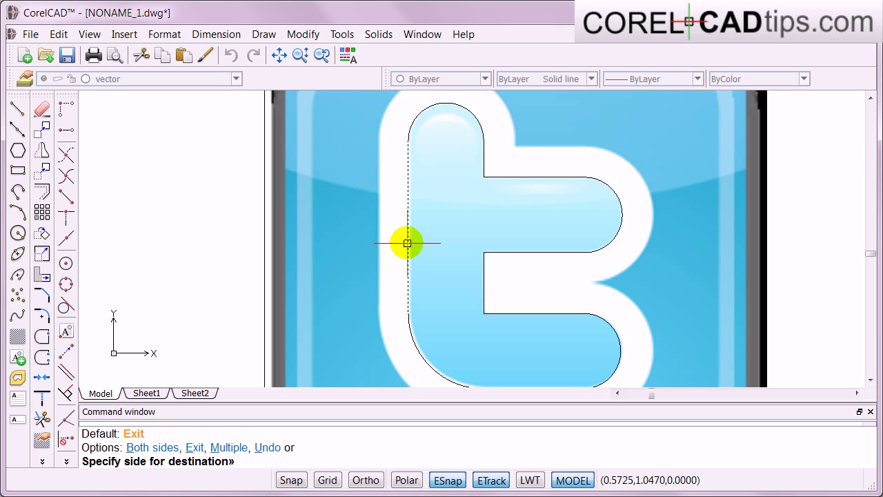
{"action": "left_click", "coordinate": [370, 221]}
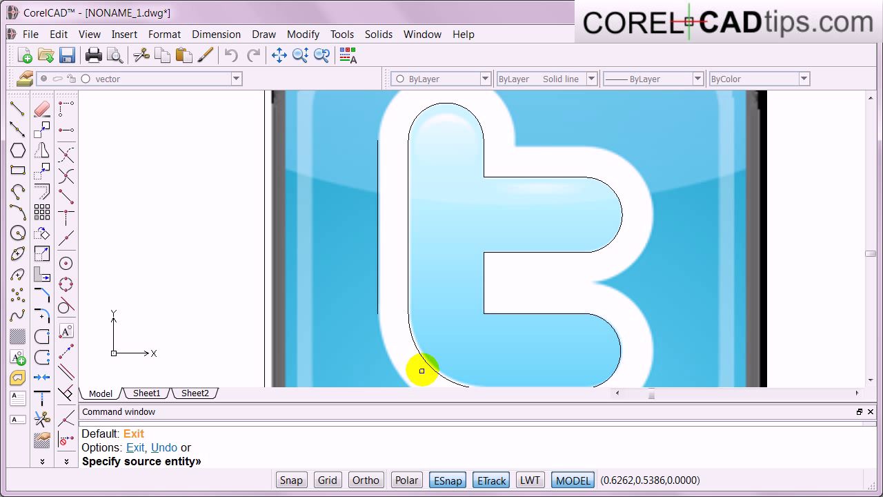
Offset the top arc, the vertical edge beside the crossbar, the crossbar's top edge and its arc outward.
{"action": "left_click", "coordinate": [420, 112]}
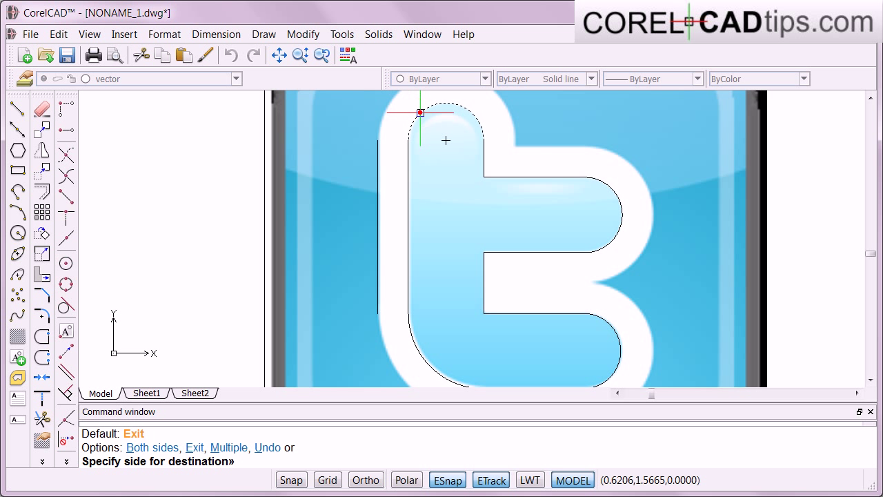
{"action": "left_click", "coordinate": [381, 103]}
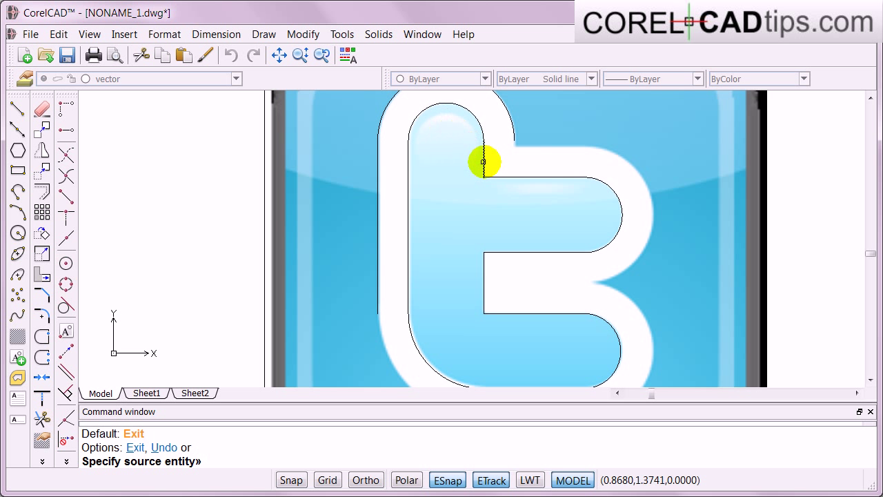
{"action": "left_click", "coordinate": [483, 164]}
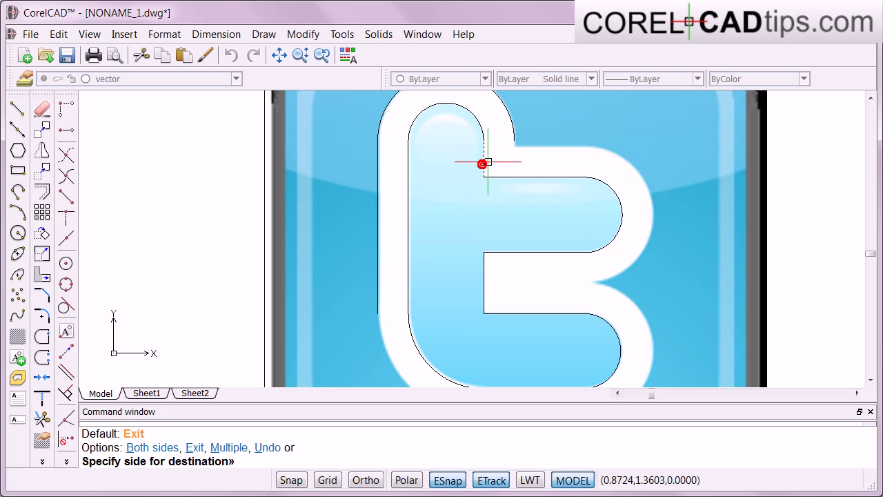
{"action": "left_click", "coordinate": [509, 156]}
{"action": "left_click", "coordinate": [543, 177]}
{"action": "left_click", "coordinate": [541, 148]}
{"action": "left_click", "coordinate": [605, 184]}
{"action": "left_click", "coordinate": [637, 179]}
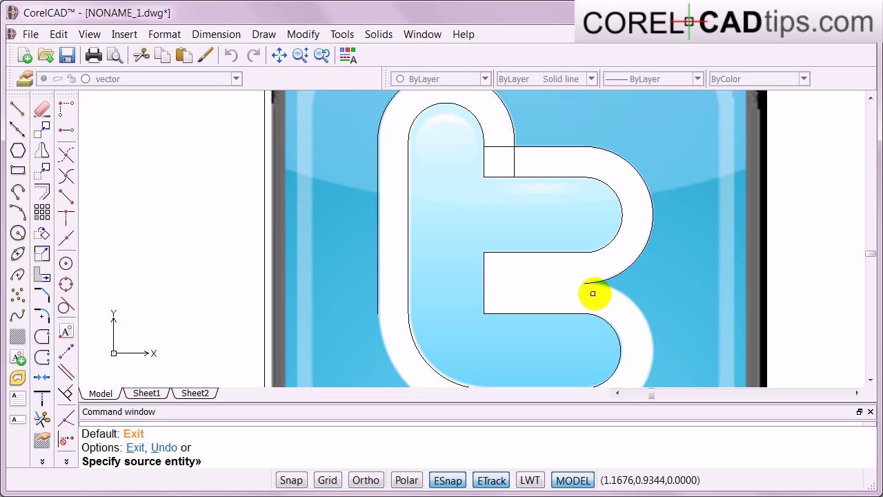
Offset the lower arc, the bottom edge and the lower-left curve outward.
{"action": "left_click", "coordinate": [603, 316]}
{"action": "left_click", "coordinate": [632, 312]}
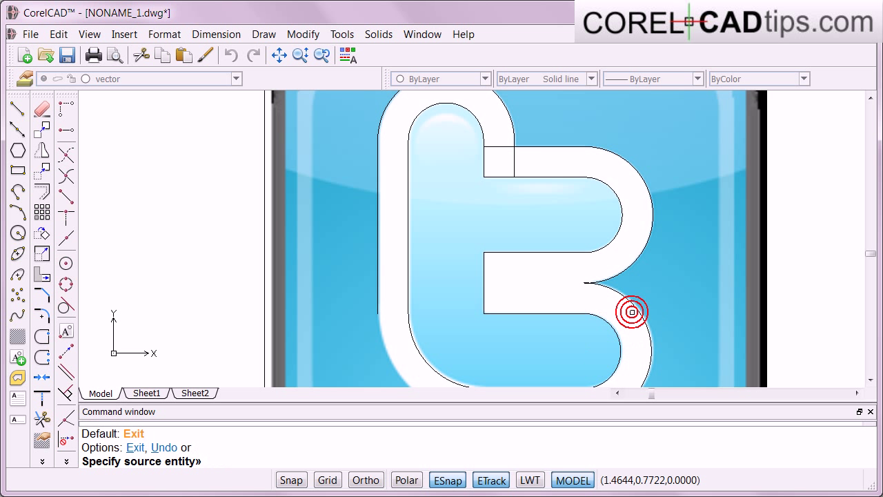
{"action": "left_click", "coordinate": [871, 380]}
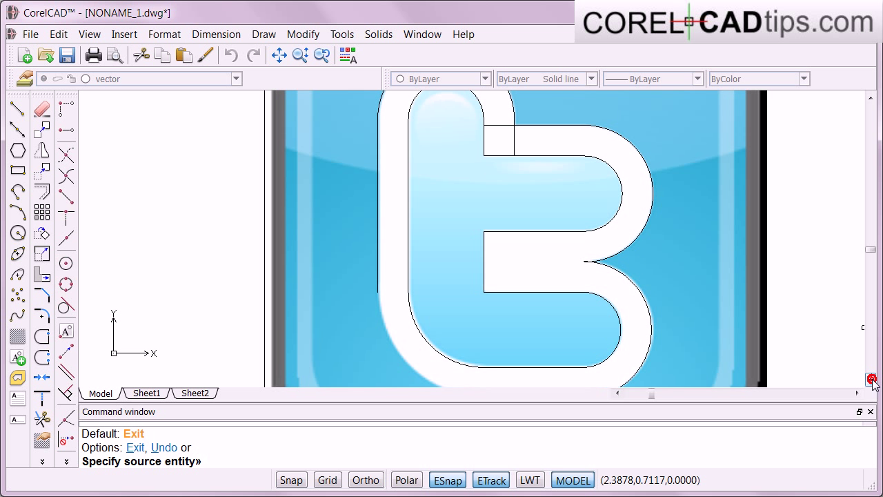
{"action": "left_click", "coordinate": [532, 362]}
{"action": "left_click", "coordinate": [532, 375]}
{"action": "left_click", "coordinate": [445, 352]}
{"action": "left_click", "coordinate": [418, 357]}
{"action": "scroll", "coordinate": [554, 343], "scroll_direction": "down", "scroll_amount": 2}
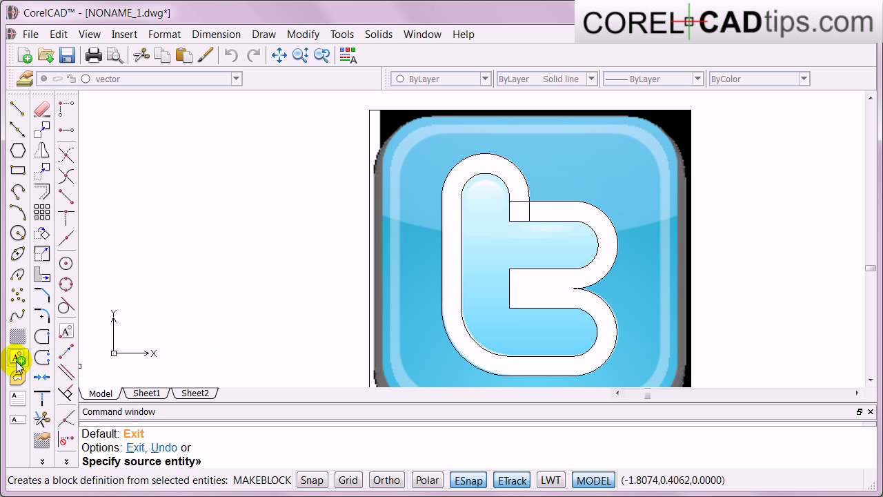
Trim the crossing horizontal and vertical pieces at the upper junction and the short piece at the lower junction.
{"action": "left_click", "coordinate": [42, 419]}
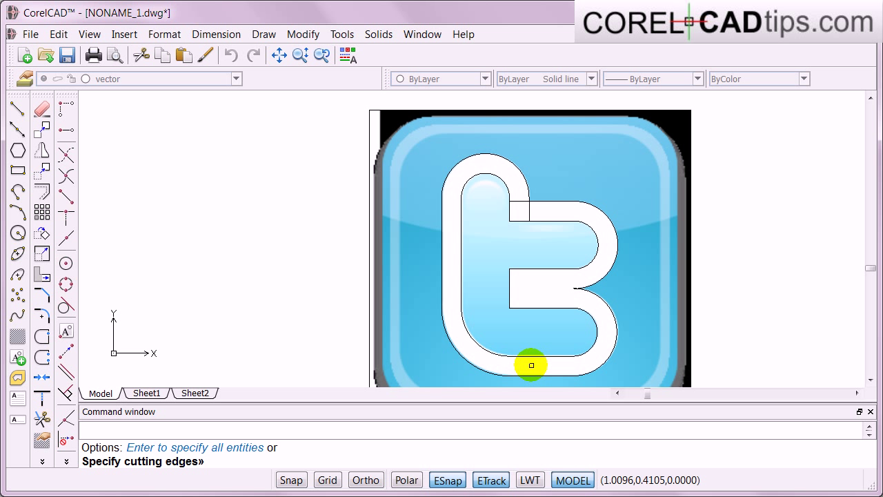
{"action": "key", "text": "Return"}
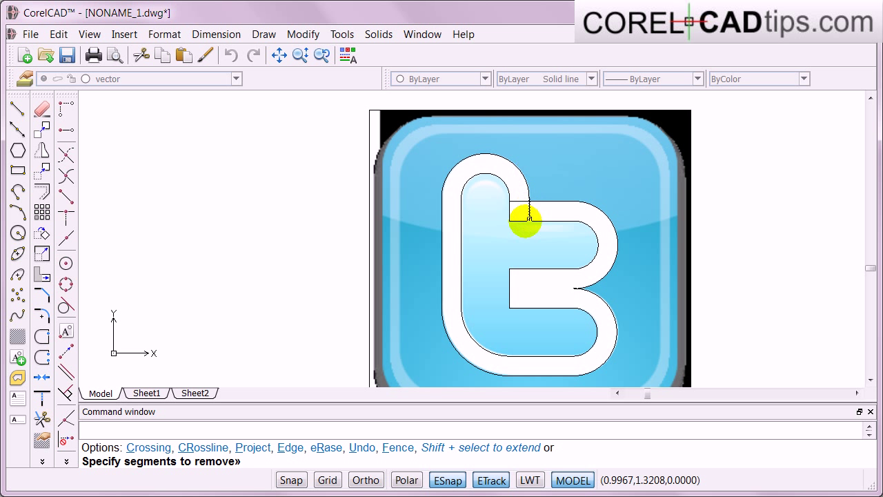
{"action": "scroll", "coordinate": [508, 228], "scroll_direction": "up", "scroll_amount": 3}
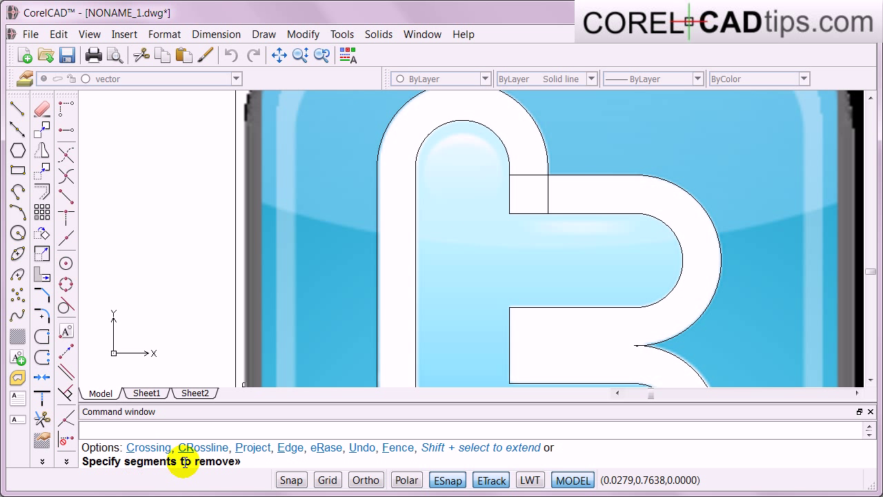
{"action": "left_click", "coordinate": [531, 175]}
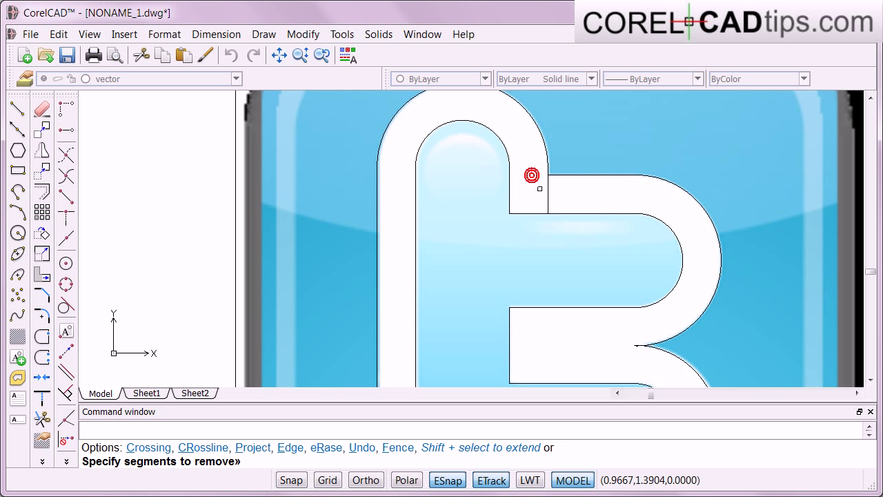
{"action": "left_click", "coordinate": [548, 195]}
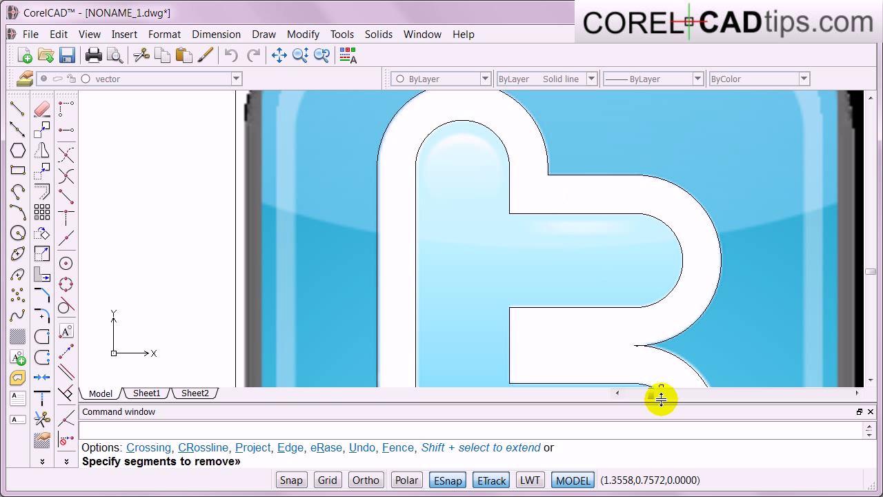
{"action": "scroll", "coordinate": [643, 339], "scroll_direction": "up", "scroll_amount": 5}
{"action": "scroll", "coordinate": [643, 343], "scroll_direction": "up", "scroll_amount": 5}
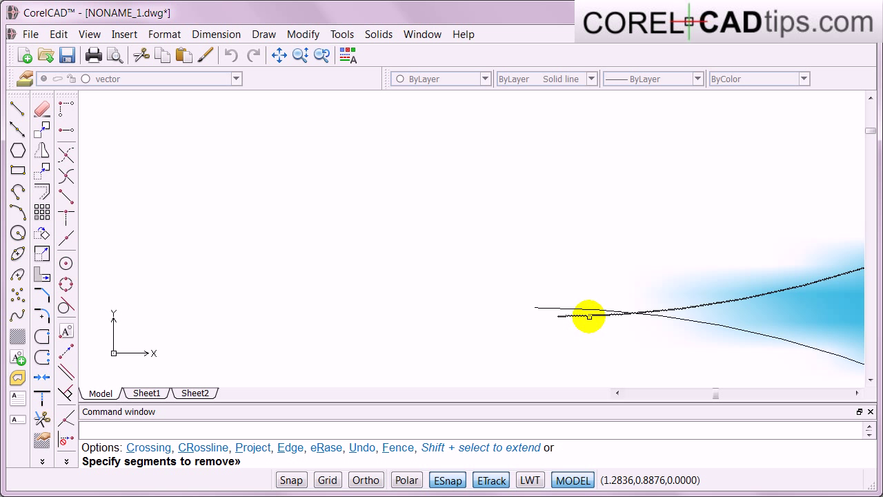
{"action": "left_click", "coordinate": [588, 314]}
{"action": "scroll", "coordinate": [586, 325], "scroll_direction": "up", "scroll_amount": 2}
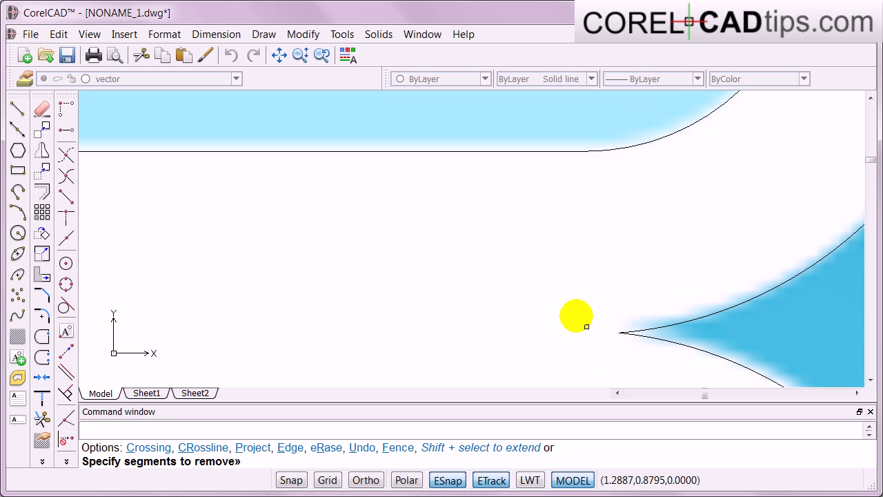